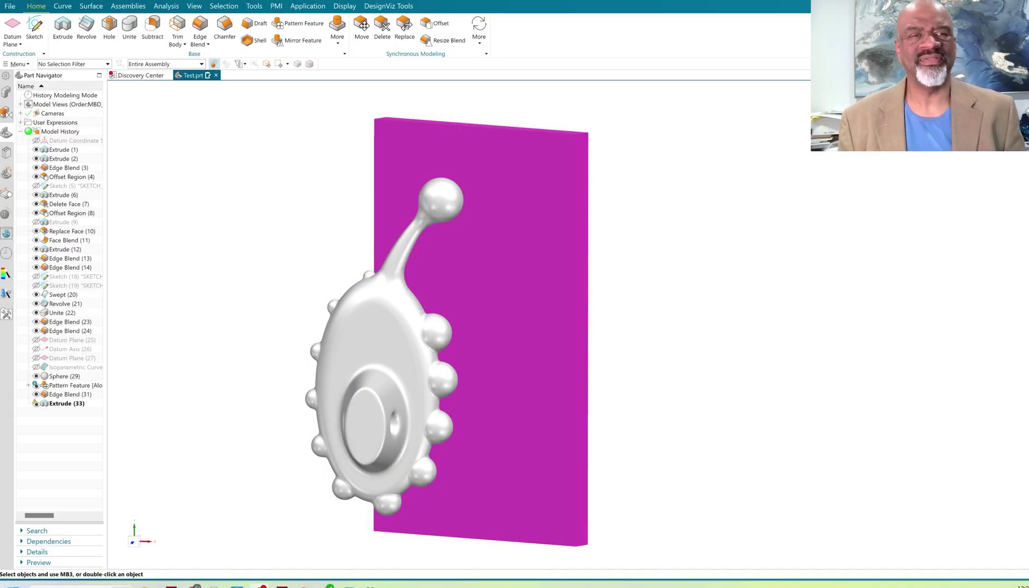
- Look over the knob and magenta wall from different angles and bring up the Curve commands
{"action": "middle_click_drag", "start_coordinate": [298, 269], "coordinate": [256, 133]}
{"action": "left_click", "coordinate": [63, 6]}
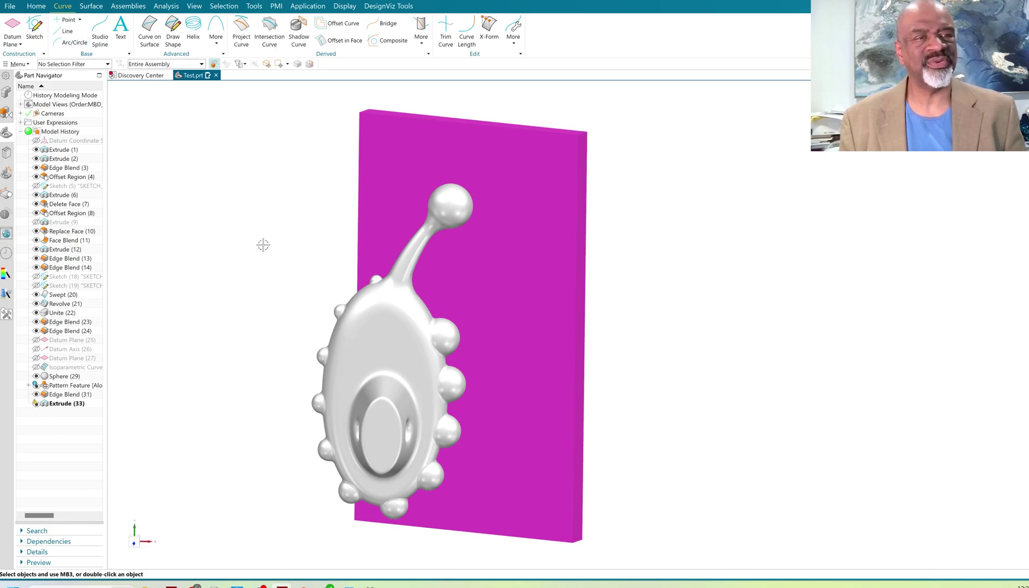
{"action": "mouse_move", "coordinate": [263, 245]}
{"action": "middle_mouse_down"}
{"action": "mouse_move", "coordinate": [297, 223]}
{"action": "mouse_move", "coordinate": [243, 245]}
{"action": "mouse_move", "coordinate": [250, 241]}
{"action": "mouse_move", "coordinate": [227, 241]}
{"action": "mouse_move", "coordinate": [269, 225]}
{"action": "mouse_move", "coordinate": [287, 234]}
{"action": "mouse_move", "coordinate": [248, 241]}
{"action": "mouse_move", "coordinate": [172, 215]}
{"action": "mouse_move", "coordinate": [275, 268]}
{"action": "mouse_move", "coordinate": [262, 253]}
{"action": "mouse_move", "coordinate": [238, 251]}
{"action": "mouse_move", "coordinate": [248, 251]}
{"action": "middle_mouse_up"}
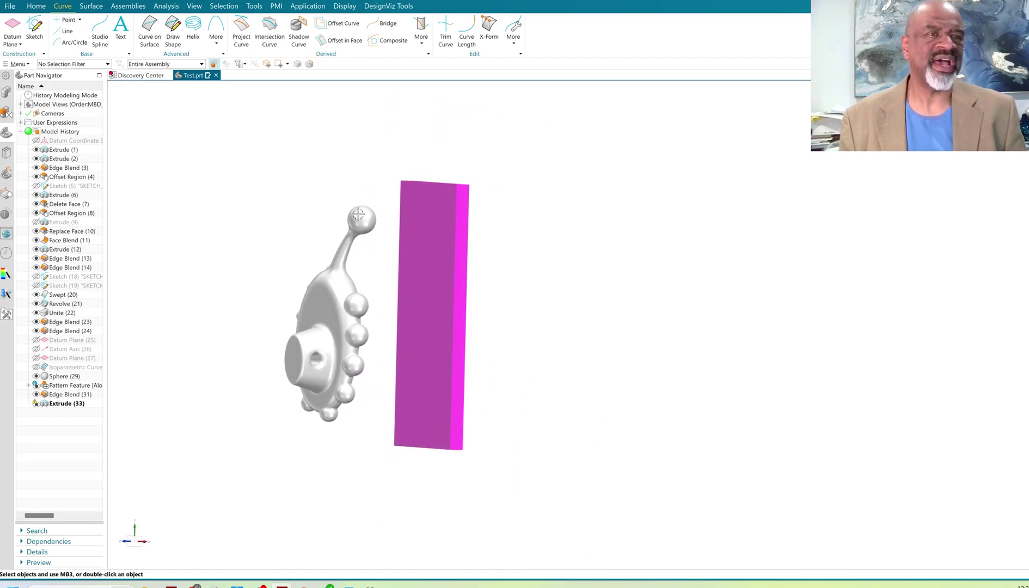
- Check the knob's position against the magenta wall from several angles, then start a Shadow Curve
{"action": "middle_click_drag", "start_coordinate": [295, 291], "coordinate": [166, 159]}
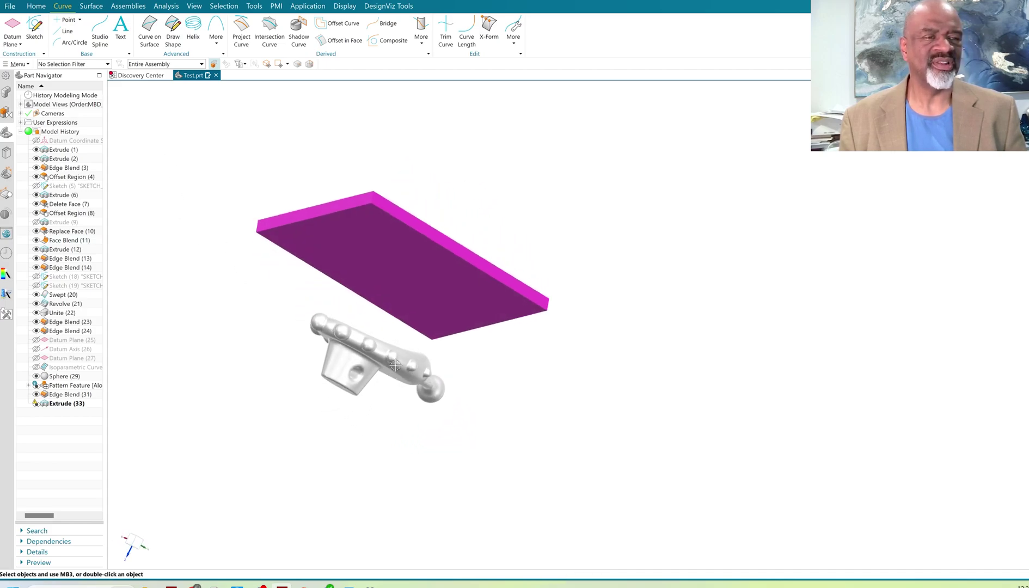
{"action": "middle_click_drag", "start_coordinate": [384, 327], "coordinate": [427, 360]}
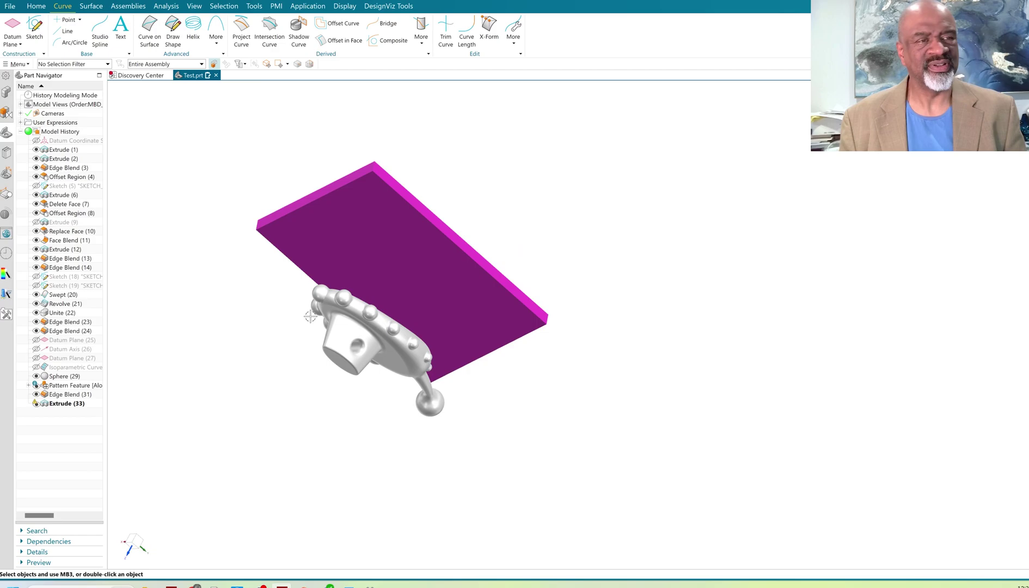
{"action": "middle_click_drag", "start_coordinate": [311, 317], "coordinate": [435, 339]}
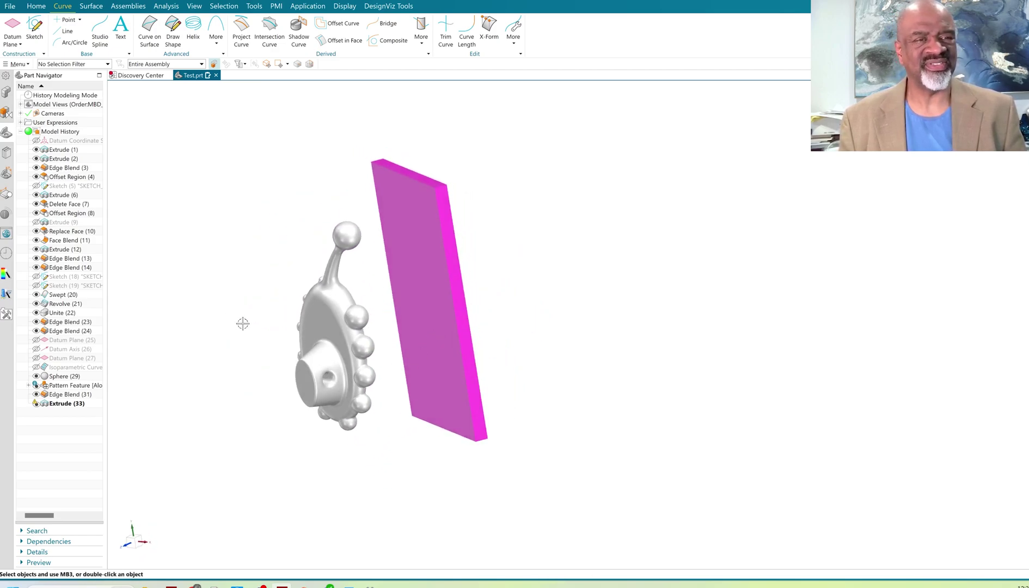
{"action": "middle_click_drag", "start_coordinate": [243, 324], "coordinate": [271, 296]}
{"action": "scroll", "coordinate": [209, 356], "scroll_direction": "up", "scroll_amount": 1}
{"action": "scroll", "coordinate": [204, 354], "scroll_direction": "down", "scroll_amount": 3}
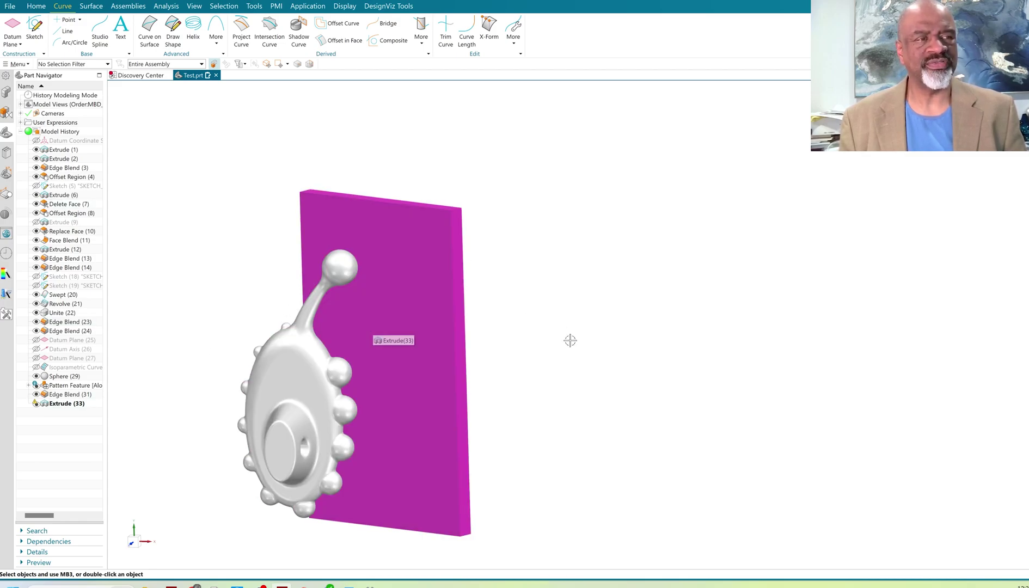
{"action": "middle_click_drag", "start_coordinate": [569, 340], "coordinate": [551, 342]}
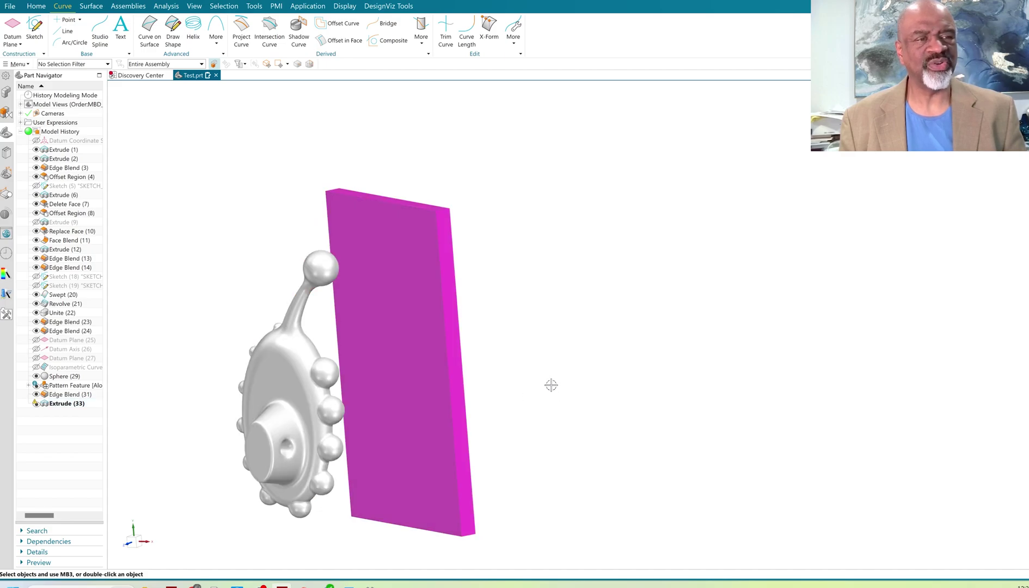
{"action": "middle_click_drag", "start_coordinate": [544, 381], "coordinate": [571, 359]}
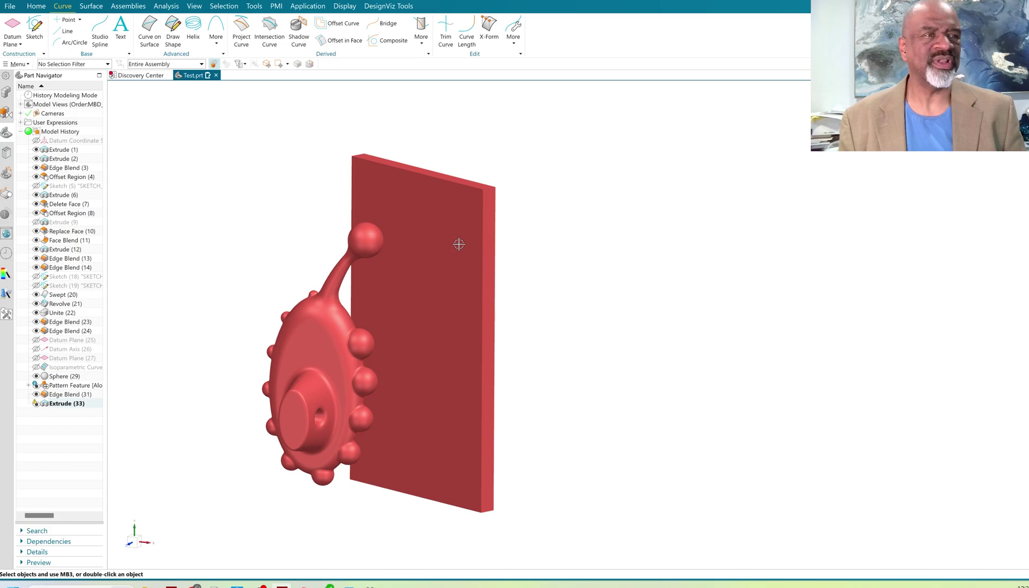
{"action": "middle_click_drag", "start_coordinate": [580, 354], "coordinate": [532, 316]}
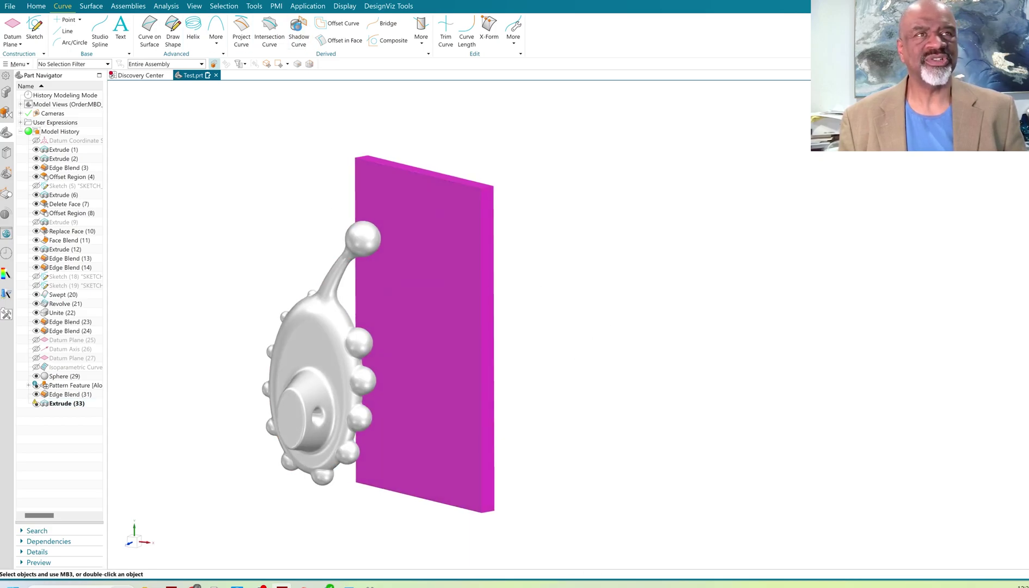
{"action": "left_click", "coordinate": [298, 32]}
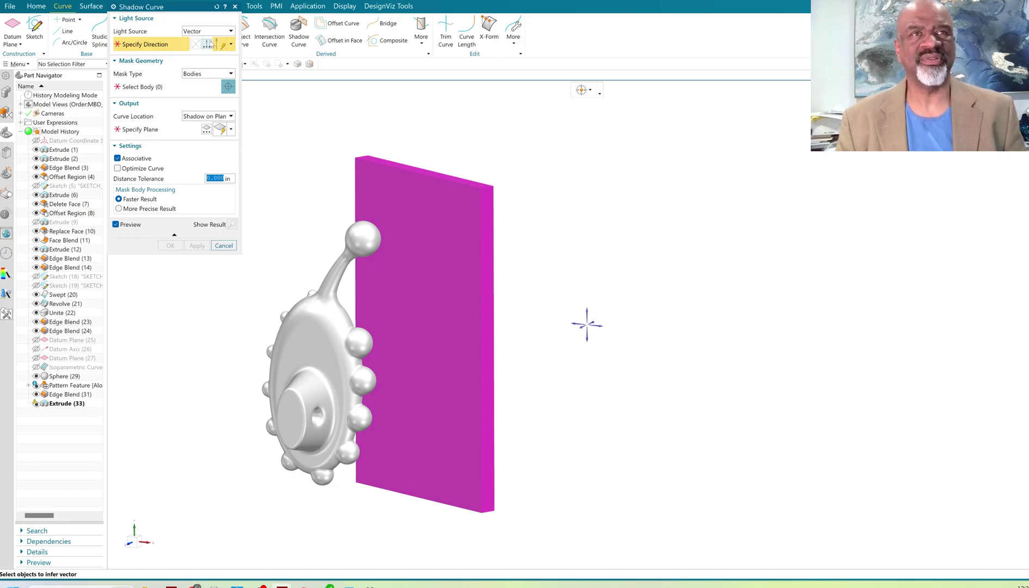
- Set the shadow light direction to the magenta wall face's normal
{"action": "left_click", "coordinate": [232, 46]}
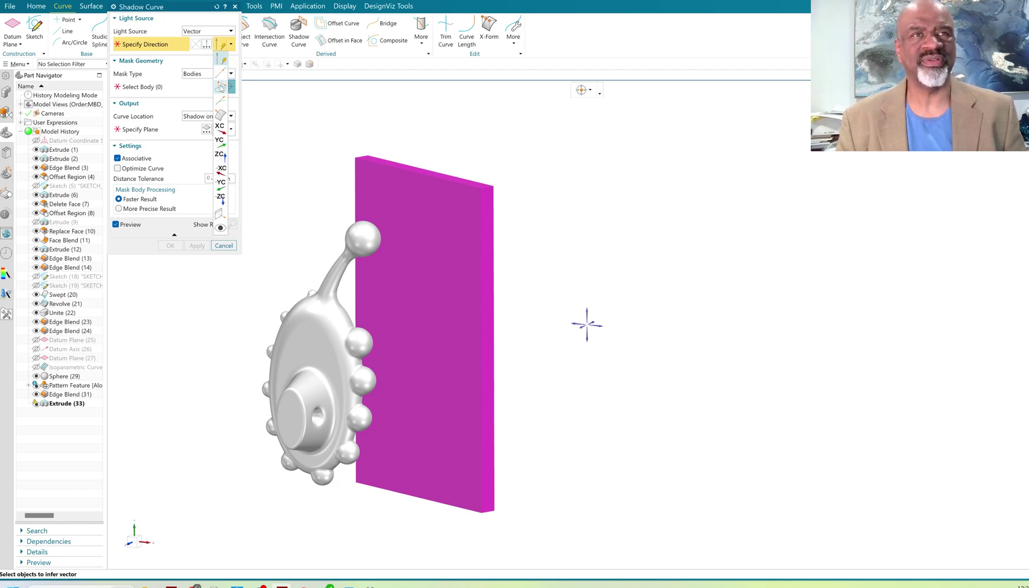
{"action": "left_click", "coordinate": [220, 116]}
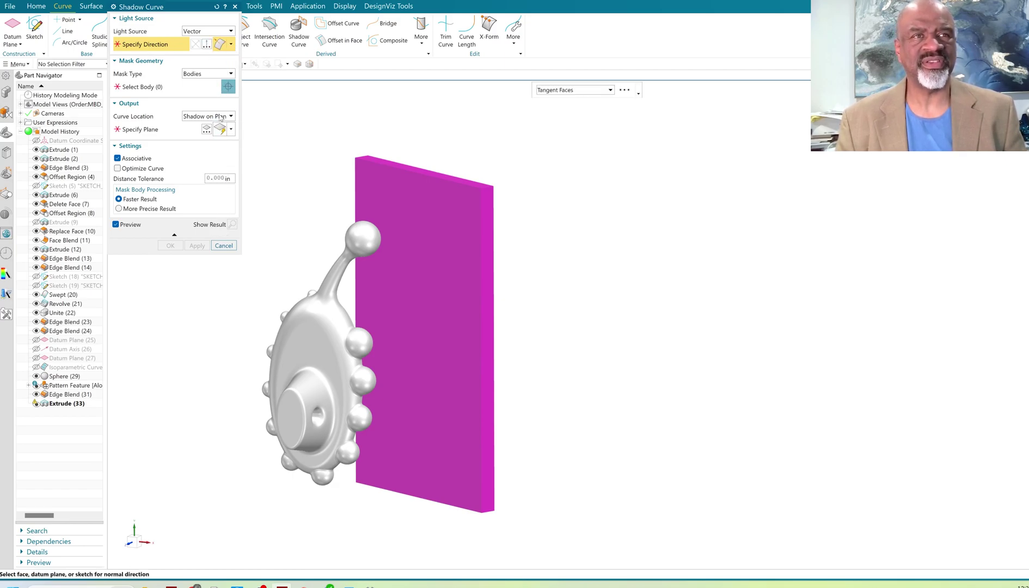
{"action": "left_click", "coordinate": [414, 219]}
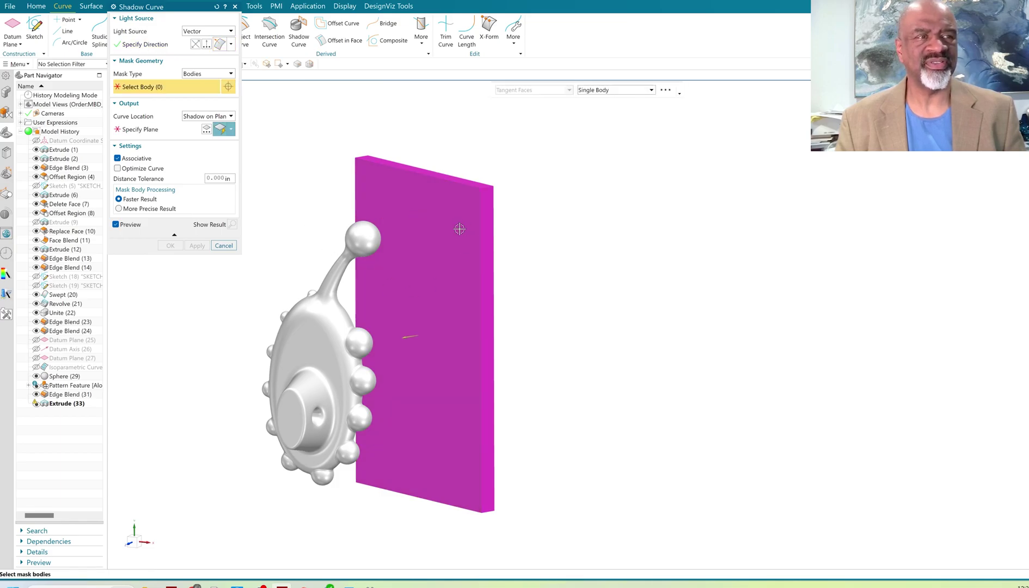
{"action": "mouse_move", "coordinate": [582, 309]}
{"action": "middle_mouse_down"}
{"action": "mouse_move", "coordinate": [539, 305]}
{"action": "mouse_move", "coordinate": [600, 304]}
{"action": "mouse_move", "coordinate": [571, 315]}
{"action": "middle_mouse_up"}
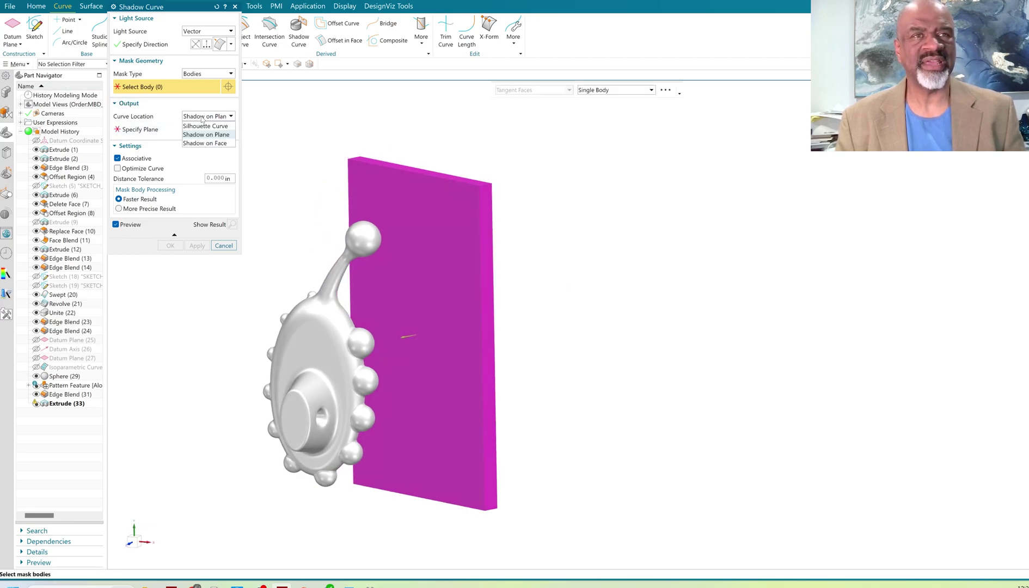
- Project the knob body's shadow onto the wall face as plane and create Shadow Curve (35)
{"action": "left_click", "coordinate": [202, 135]}
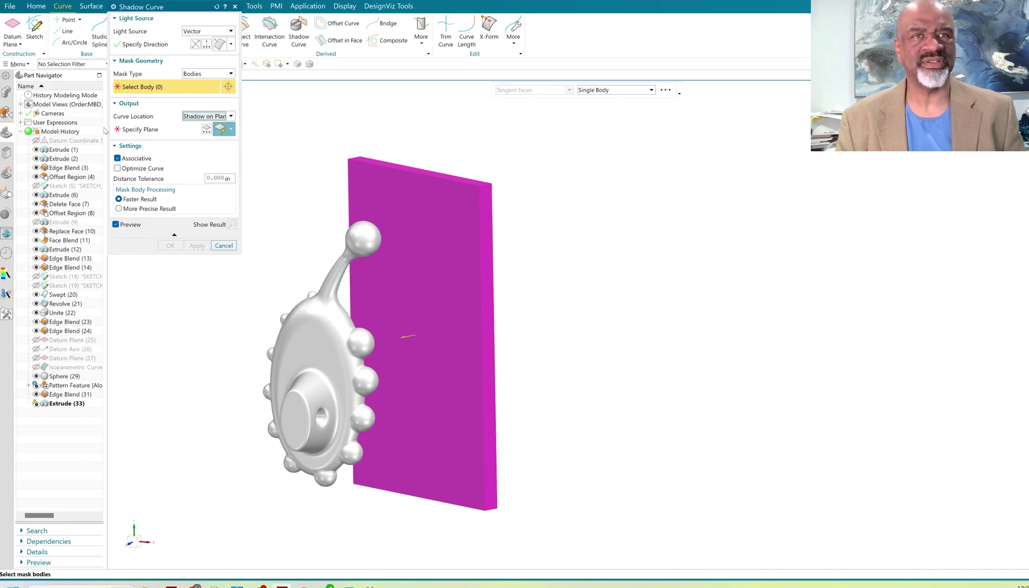
{"action": "left_click", "coordinate": [134, 129]}
{"action": "left_click", "coordinate": [406, 207]}
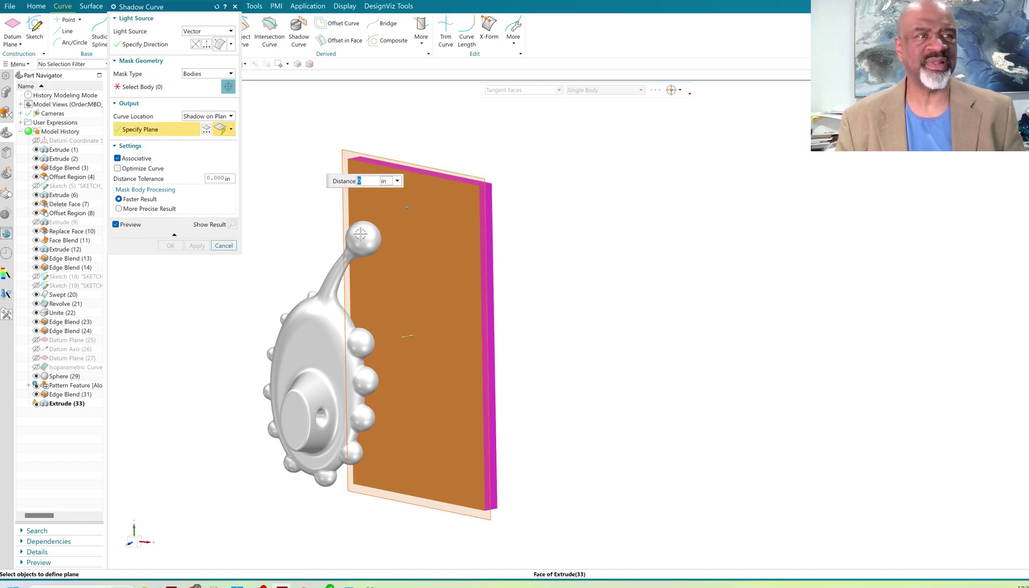
{"action": "left_click", "coordinate": [142, 87]}
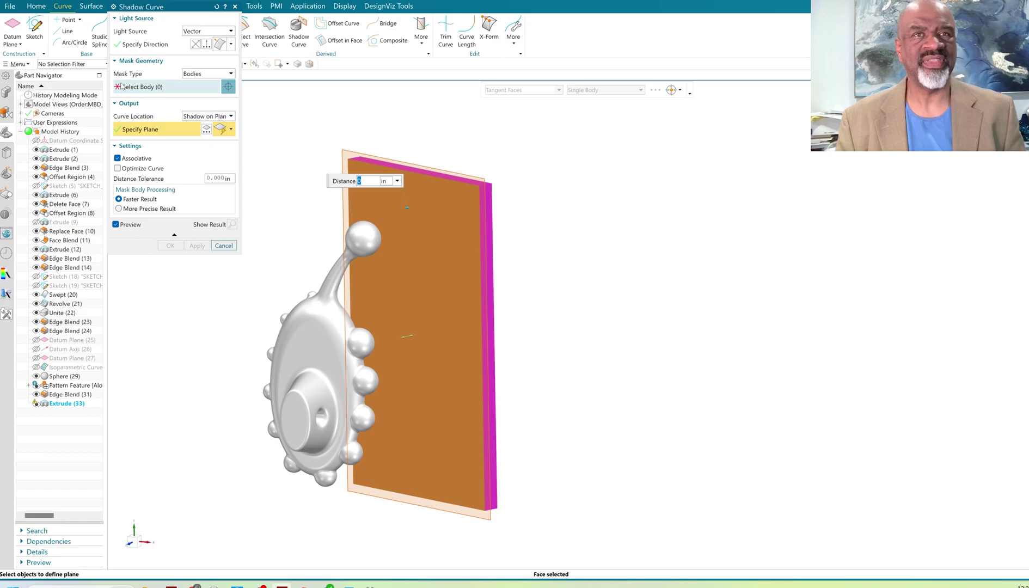
{"action": "left_click", "coordinate": [326, 340]}
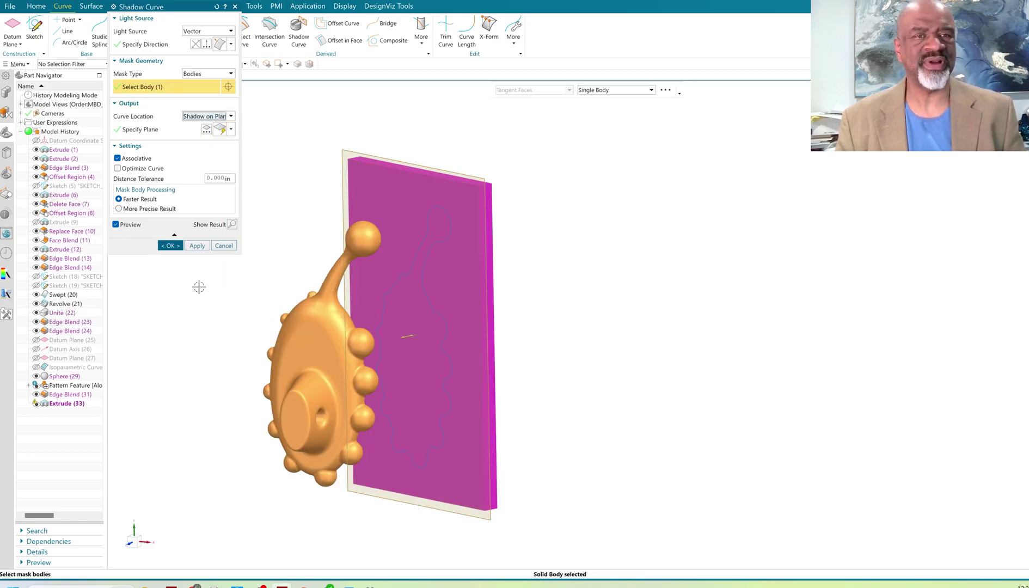
{"action": "left_click", "coordinate": [170, 246]}
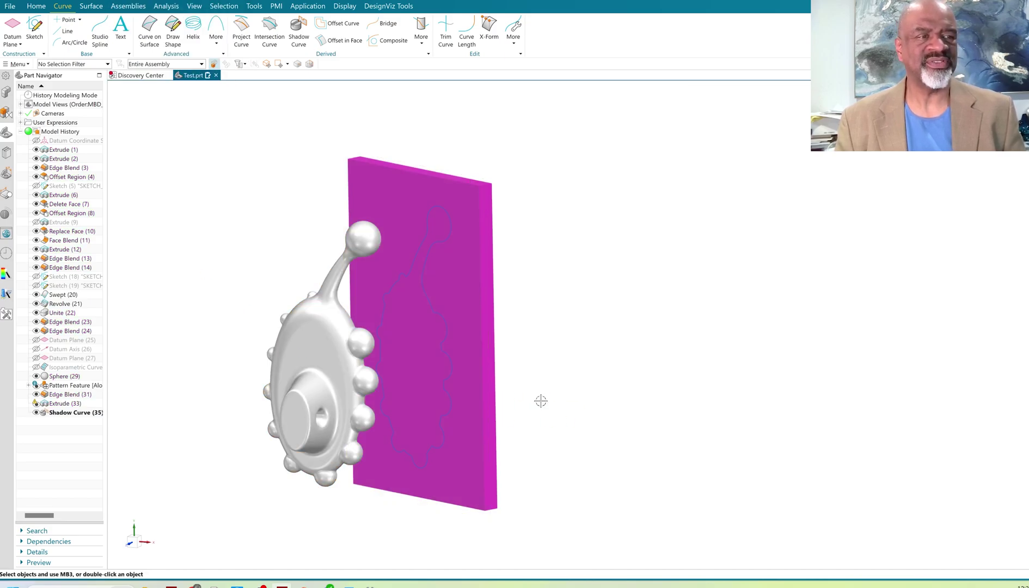
{"action": "scroll", "coordinate": [423, 299], "scroll_direction": "down", "scroll_amount": 5}
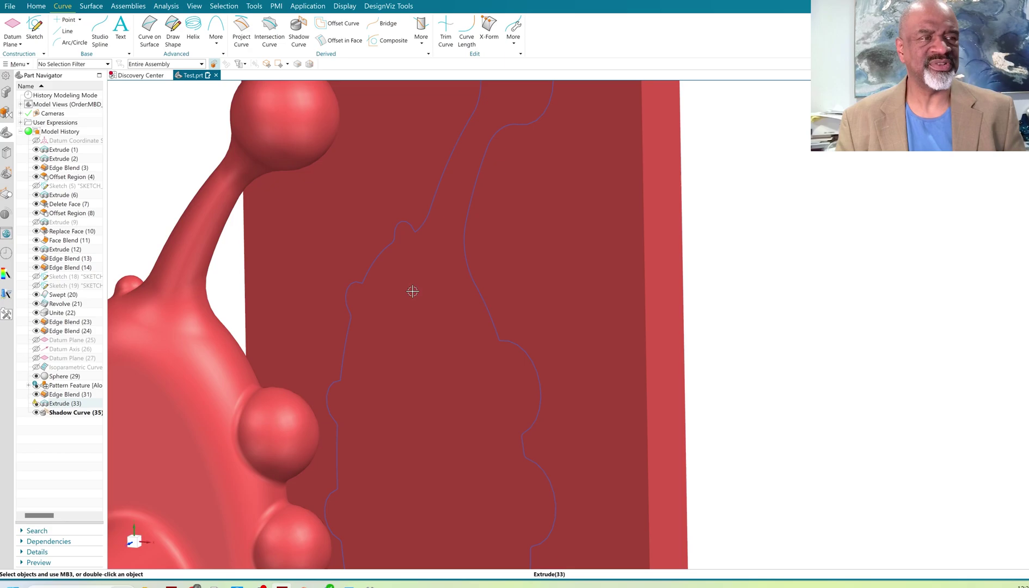
{"action": "scroll", "coordinate": [454, 287], "scroll_direction": "up", "scroll_amount": 5}
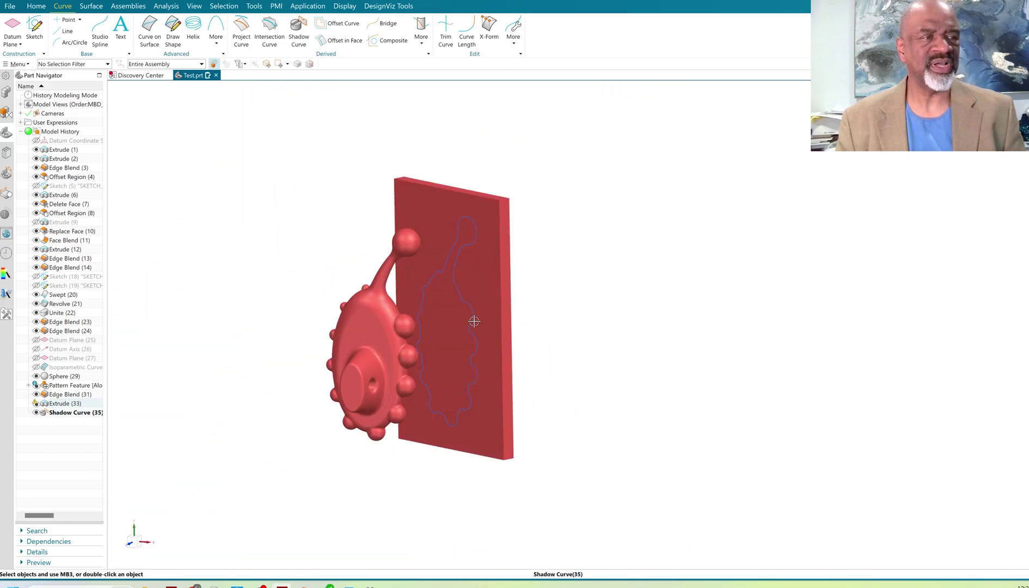
{"action": "middle_click_drag", "start_coordinate": [474, 321], "coordinate": [600, 361]}
{"action": "scroll", "coordinate": [566, 324], "scroll_direction": "up", "scroll_amount": 2}
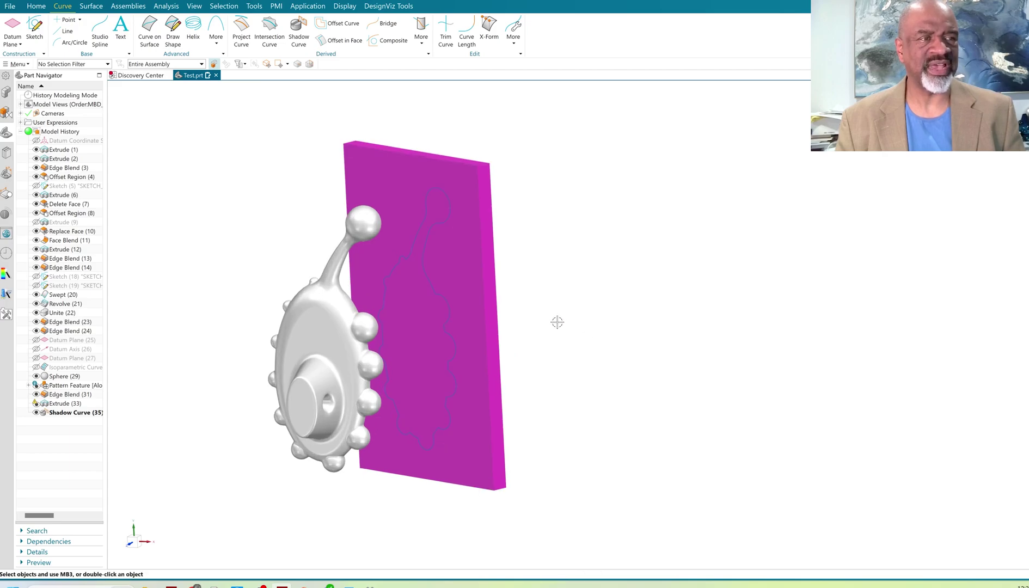
{"action": "middle_click_drag", "start_coordinate": [558, 322], "coordinate": [618, 356], "text": "shift"}
{"action": "scroll", "coordinate": [620, 358], "scroll_direction": "up", "scroll_amount": 1}
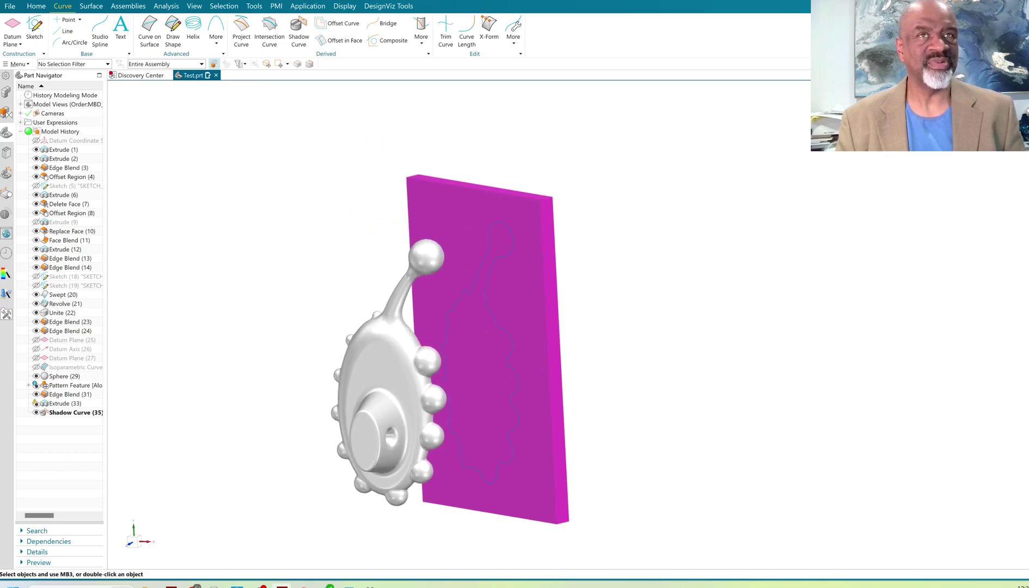
- Extrude the shadow outline with Boolean Subtract through the magenta wall, cutting a knob-shaped hole
{"action": "left_click", "coordinate": [33, 7]}
{"action": "left_click", "coordinate": [63, 26]}
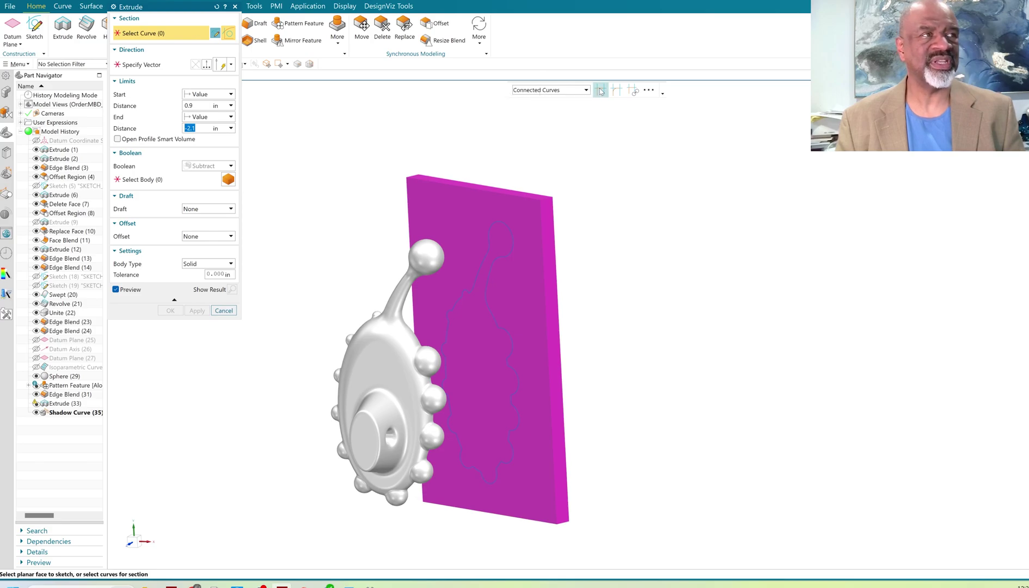
{"action": "left_click", "coordinate": [496, 224]}
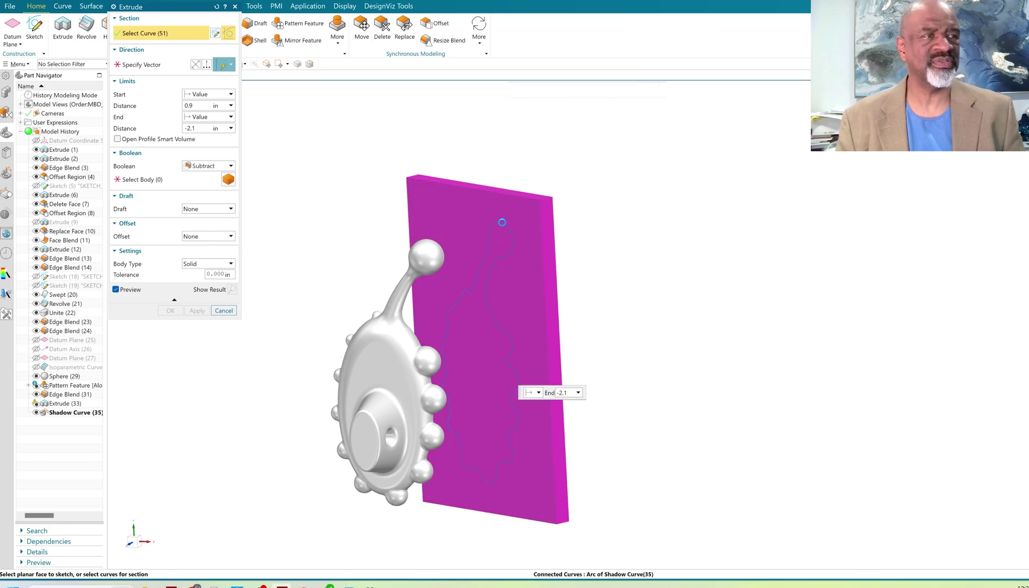
{"action": "left_click", "coordinate": [150, 181]}
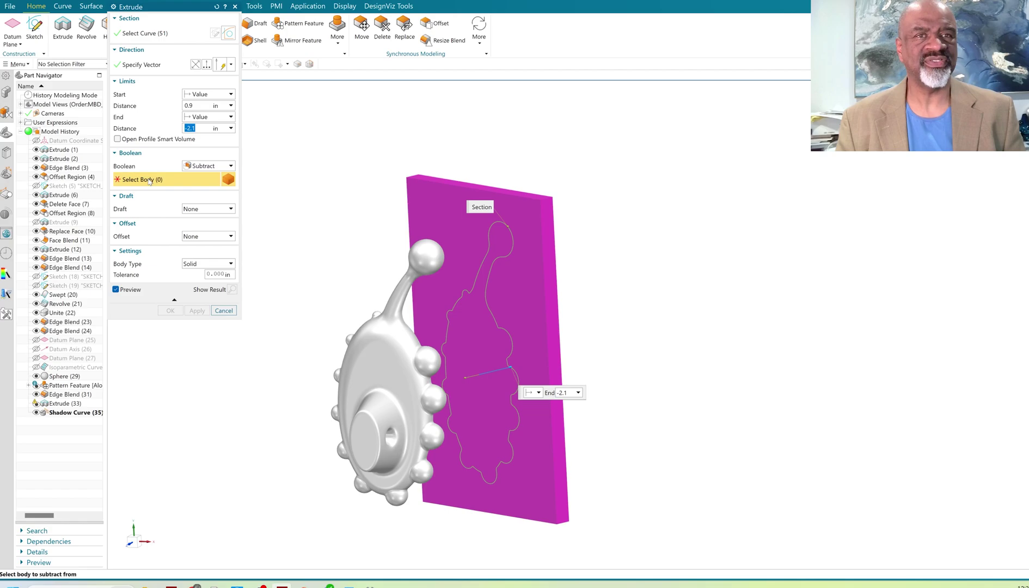
{"action": "left_click", "coordinate": [484, 218]}
{"action": "left_click", "coordinate": [170, 310]}
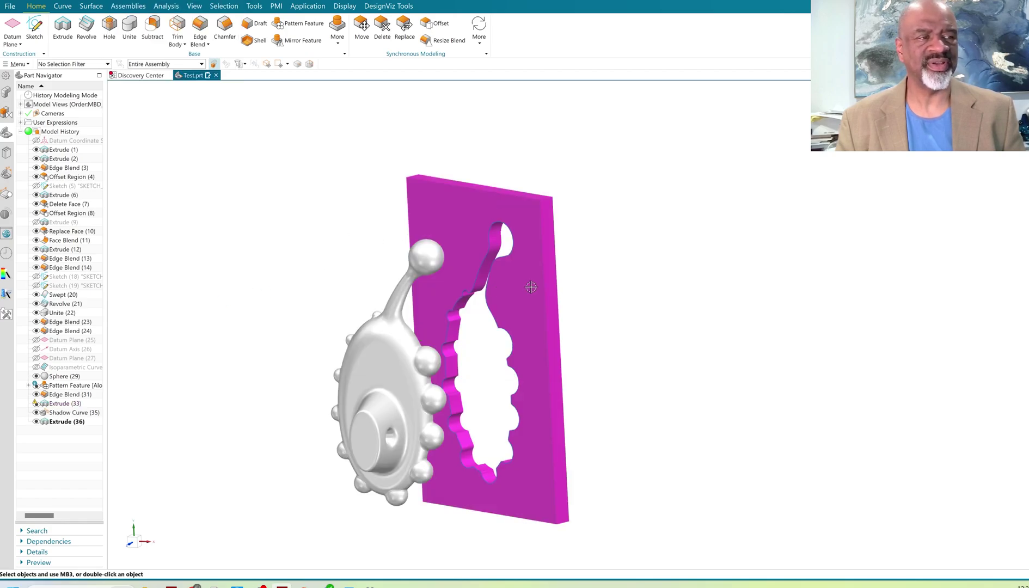
{"action": "middle_click_drag", "start_coordinate": [528, 287], "coordinate": [500, 298]}
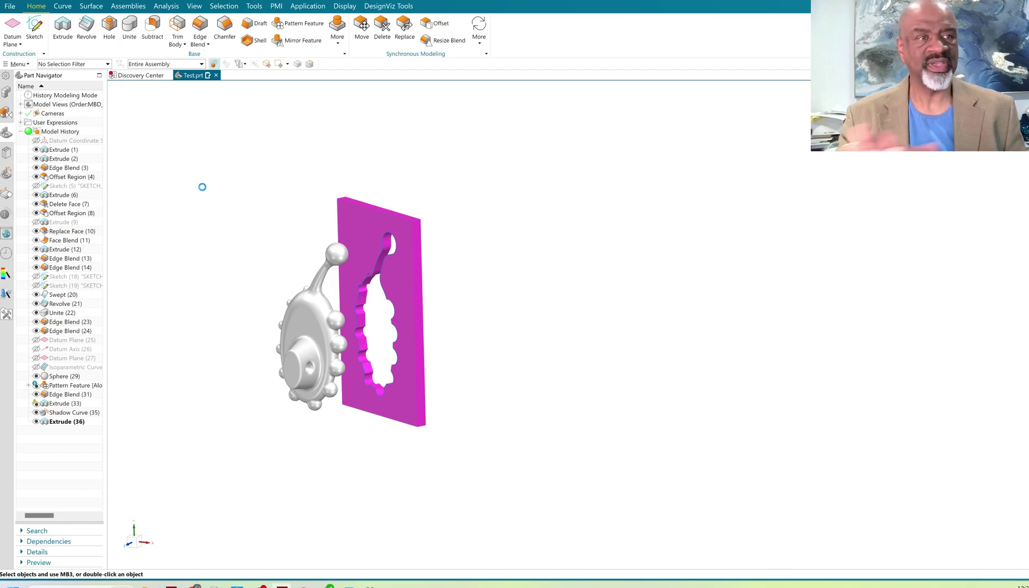
- Start Move Object with Distance motion and select the knob-like part
{"action": "key", "text": "ctrl+t"}
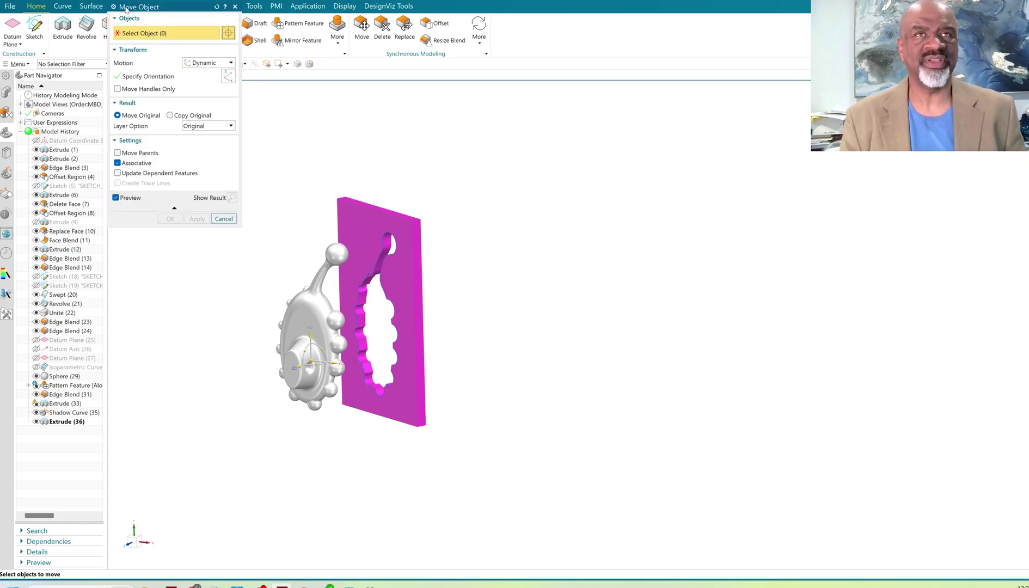
{"action": "left_click", "coordinate": [215, 63]}
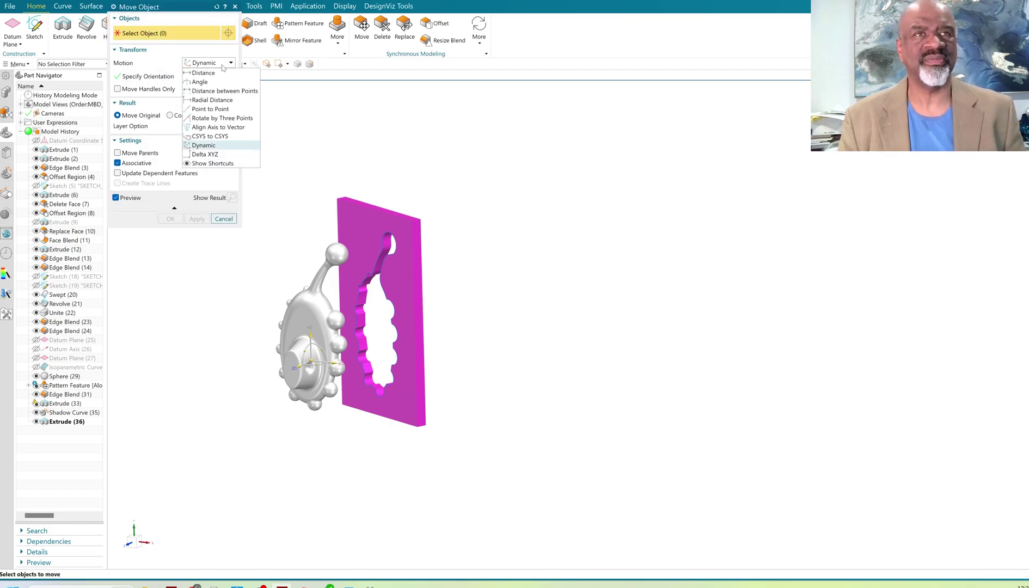
{"action": "left_click", "coordinate": [202, 74]}
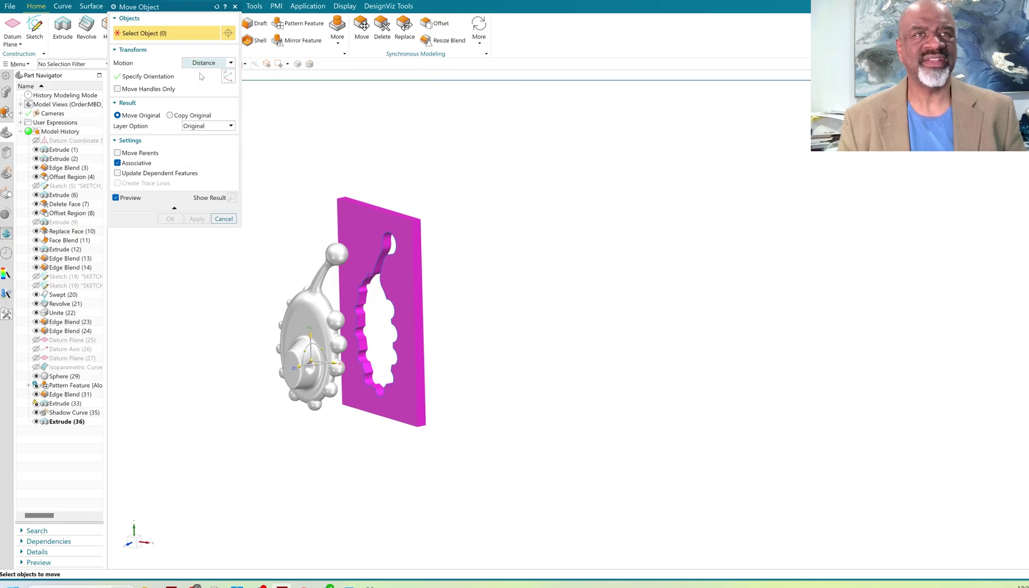
{"action": "left_click", "coordinate": [301, 310]}
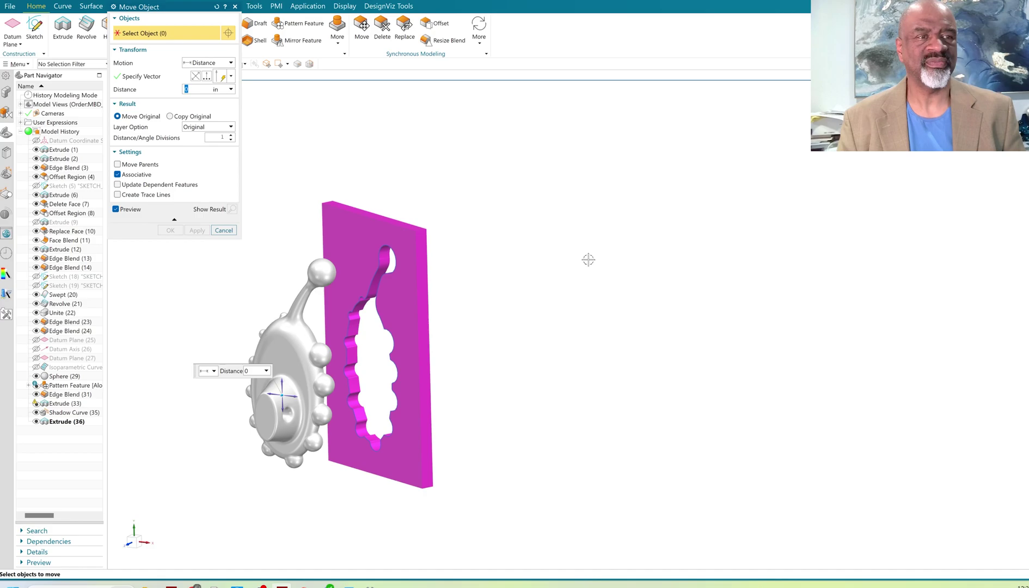
{"action": "middle_click_drag", "start_coordinate": [582, 257], "coordinate": [550, 259]}
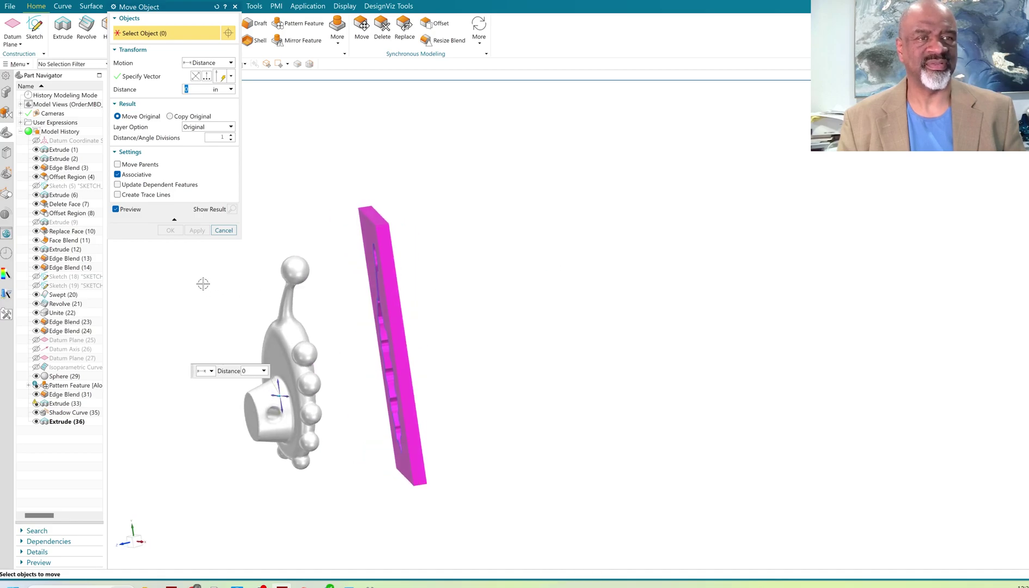
{"action": "left_click", "coordinate": [322, 481]}
{"action": "middle_click_drag", "start_coordinate": [485, 337], "coordinate": [456, 343]}
- Move the knob about 7.9 in along the wall's edge direction, into the shadow-shaped hole
{"action": "left_click", "coordinate": [142, 76]}
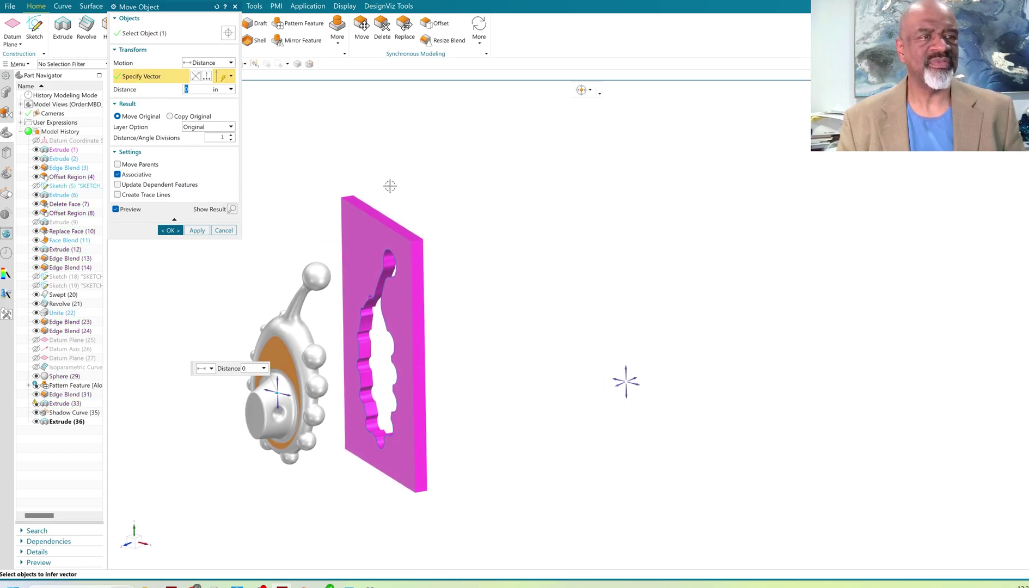
{"action": "scroll", "coordinate": [402, 233], "scroll_direction": "up", "scroll_amount": 5}
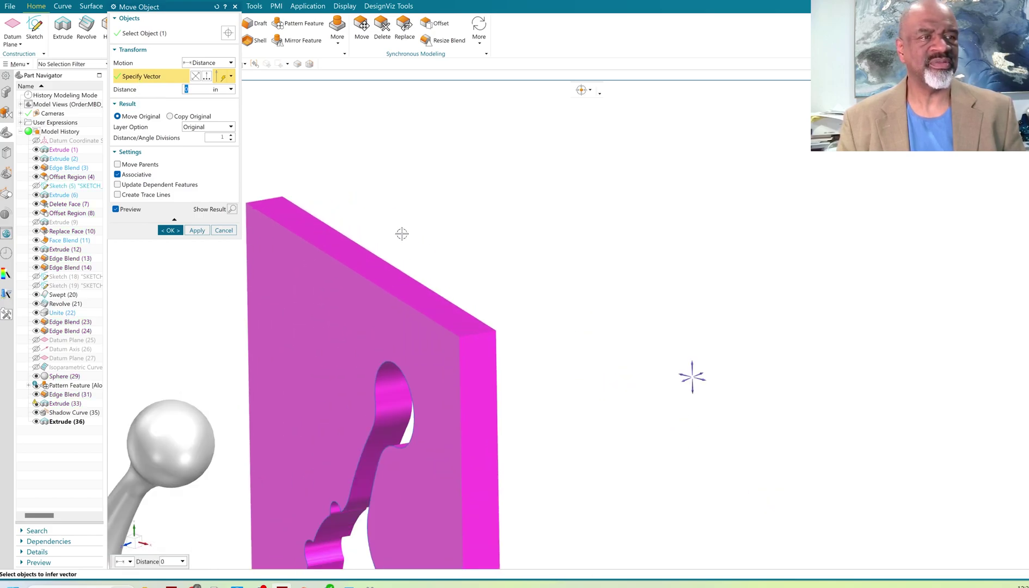
{"action": "left_click", "coordinate": [469, 336]}
{"action": "scroll", "coordinate": [506, 288], "scroll_direction": "down", "scroll_amount": 3}
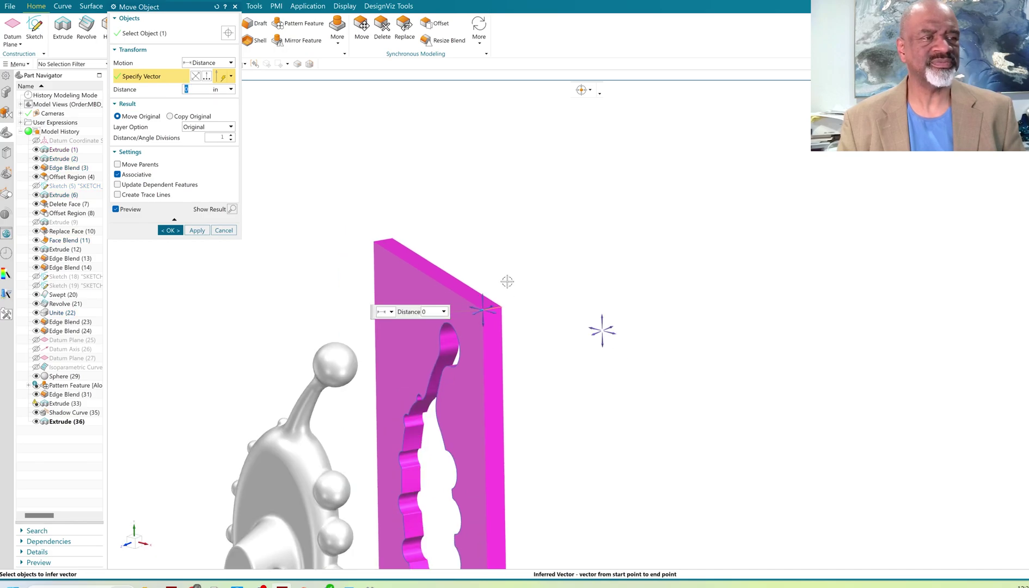
{"action": "left_click_drag", "start_coordinate": [469, 314], "coordinate": [478, 308]}
{"action": "scroll", "coordinate": [477, 307], "scroll_direction": "down", "scroll_amount": 4}
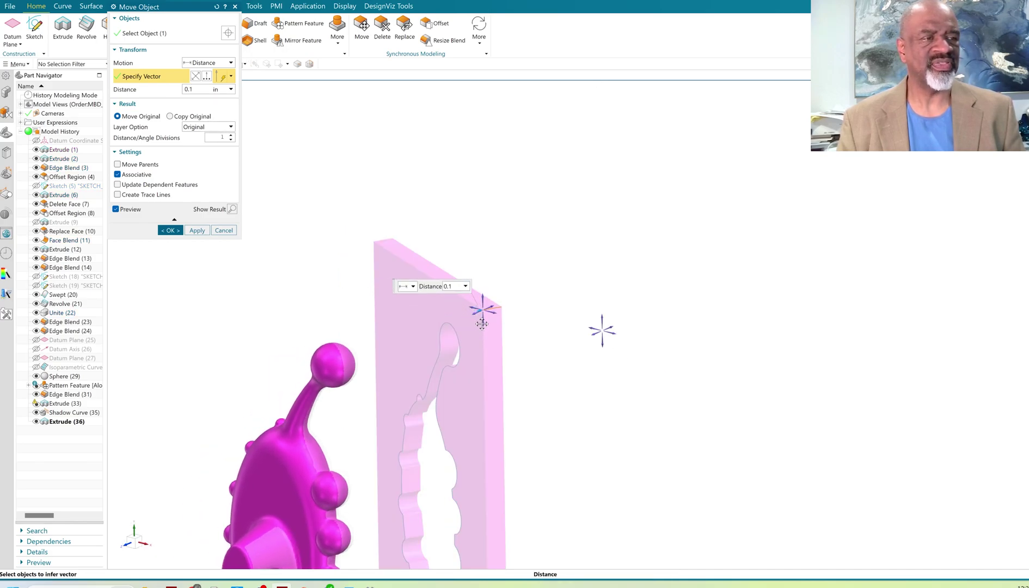
{"action": "mouse_move", "coordinate": [478, 269]}
{"action": "left_mouse_down"}
{"action": "mouse_move", "coordinate": [629, 283]}
{"action": "mouse_move", "coordinate": [547, 290]}
{"action": "mouse_move", "coordinate": [545, 302]}
{"action": "mouse_move", "coordinate": [550, 289]}
{"action": "left_mouse_up"}
{"action": "middle_click_drag", "start_coordinate": [507, 373], "coordinate": [593, 381]}
{"action": "left_click_drag", "start_coordinate": [599, 387], "coordinate": [669, 466]}
{"action": "left_click", "coordinate": [170, 230]}
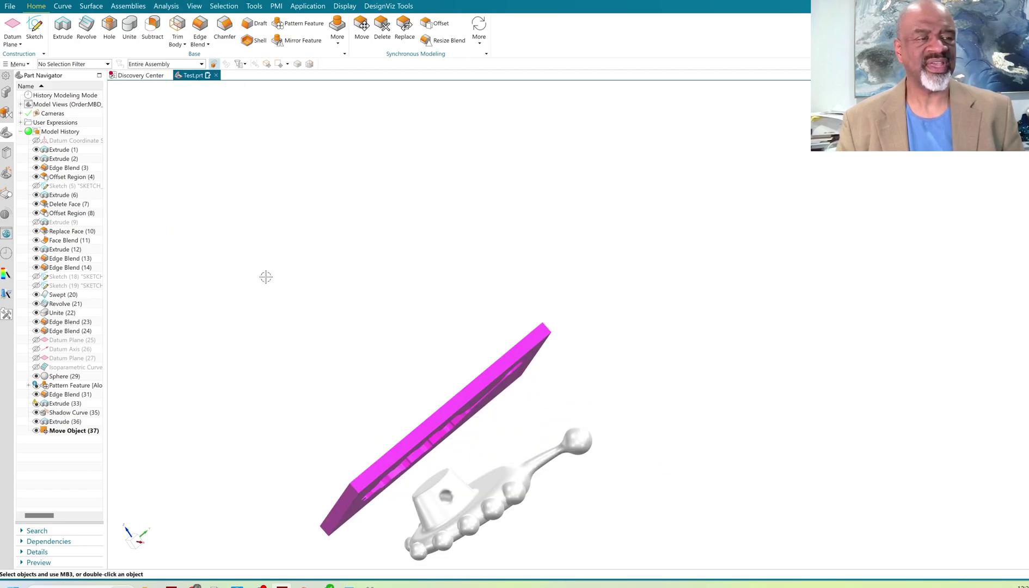
{"action": "middle_click_drag", "start_coordinate": [310, 241], "coordinate": [330, 309]}
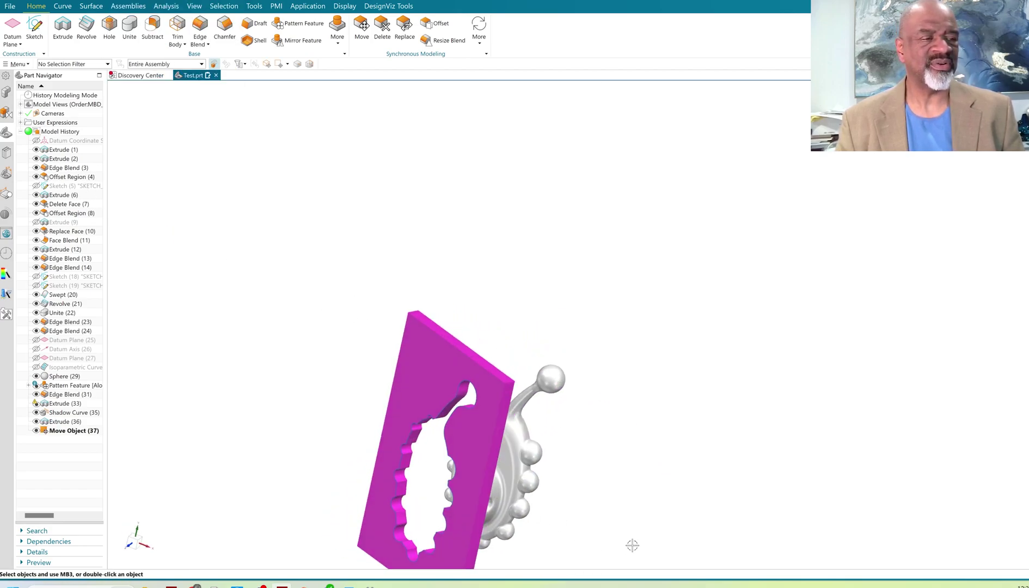
{"action": "scroll", "coordinate": [556, 457], "scroll_direction": "up", "scroll_amount": 3}
{"action": "middle_click_drag", "start_coordinate": [556, 456], "coordinate": [332, 264]}
{"action": "middle_click_drag", "start_coordinate": [521, 359], "coordinate": [460, 369]}
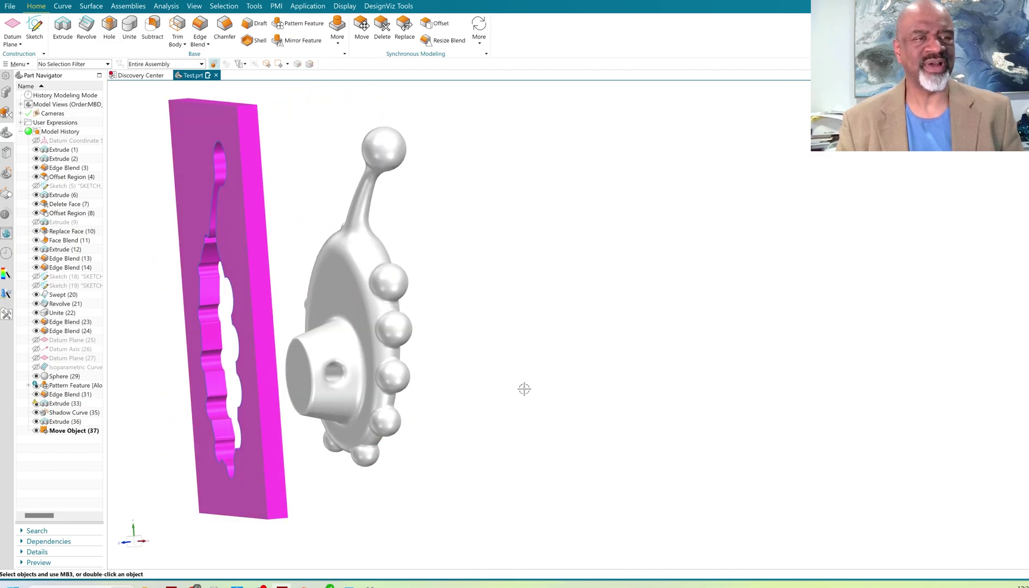
{"action": "middle_click_drag", "start_coordinate": [520, 389], "coordinate": [457, 366]}
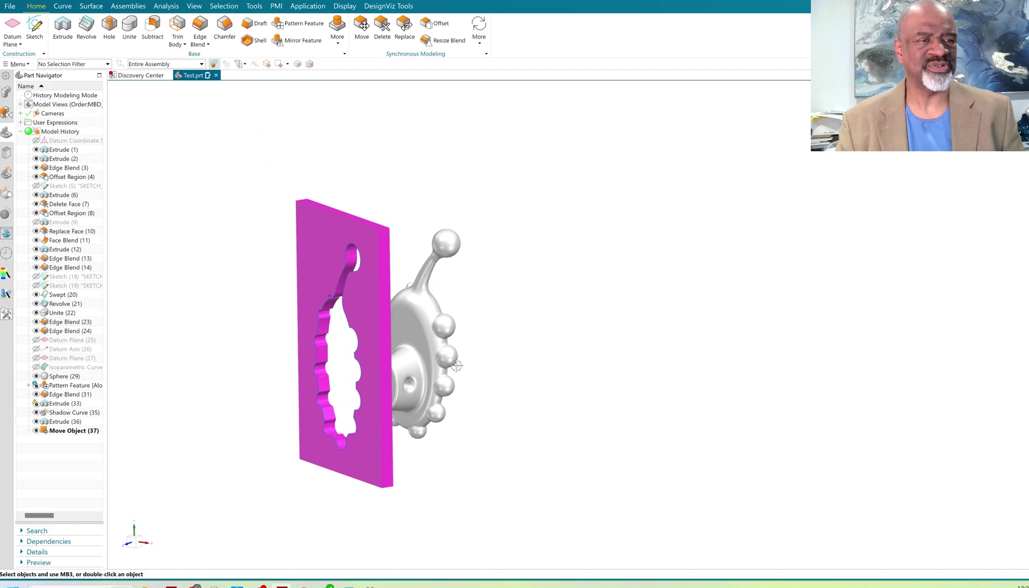
{"action": "scroll", "coordinate": [213, 306], "scroll_direction": "up", "scroll_amount": 2}
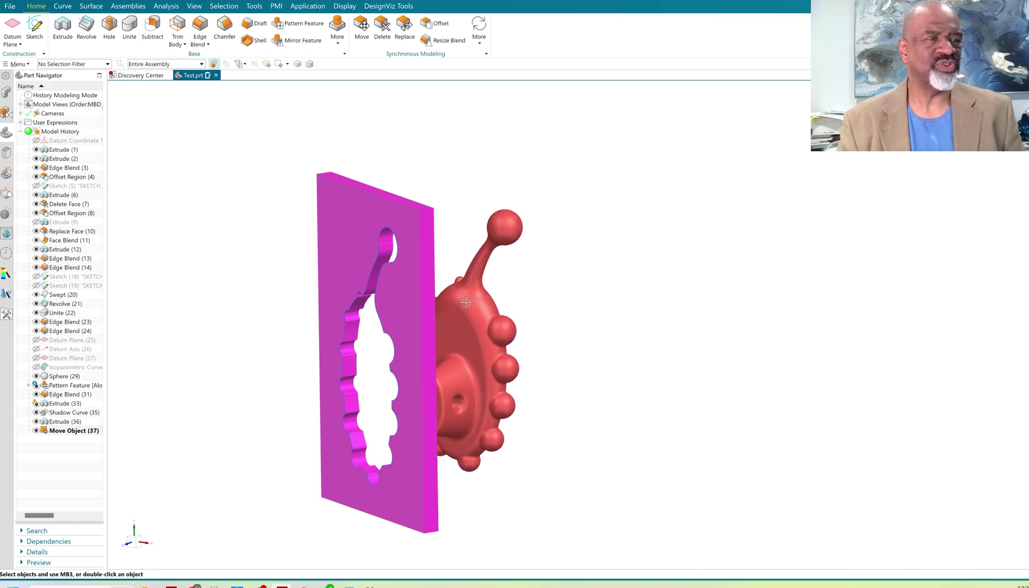
{"action": "scroll", "coordinate": [528, 326], "scroll_direction": "down", "scroll_amount": 1}
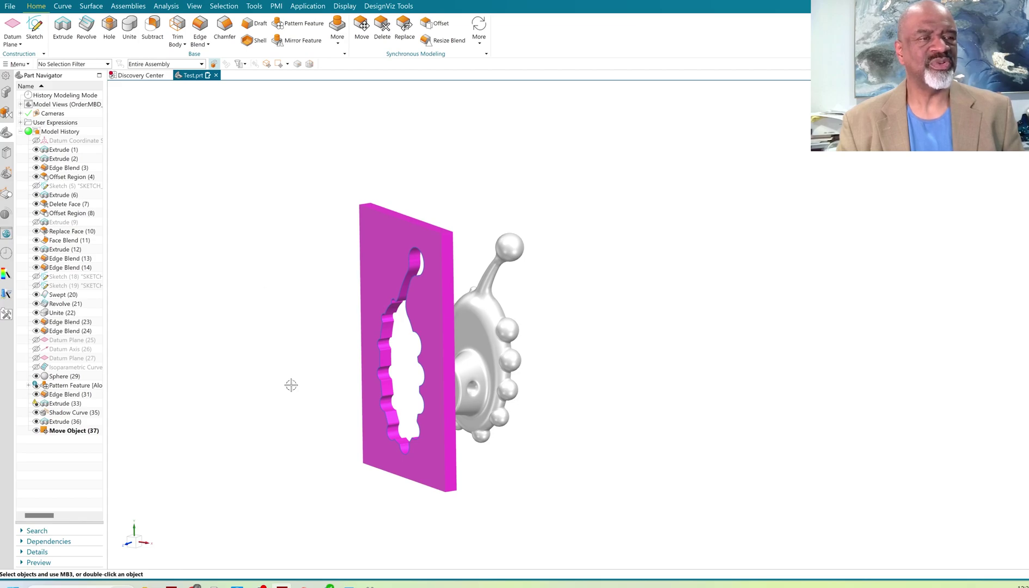
{"action": "mouse_move", "coordinate": [291, 385]}
{"action": "middle_mouse_down"}
{"action": "mouse_move", "coordinate": [305, 376]}
{"action": "mouse_move", "coordinate": [299, 384]}
{"action": "middle_mouse_up"}
{"action": "scroll", "coordinate": [430, 291], "scroll_direction": "up", "scroll_amount": 2}
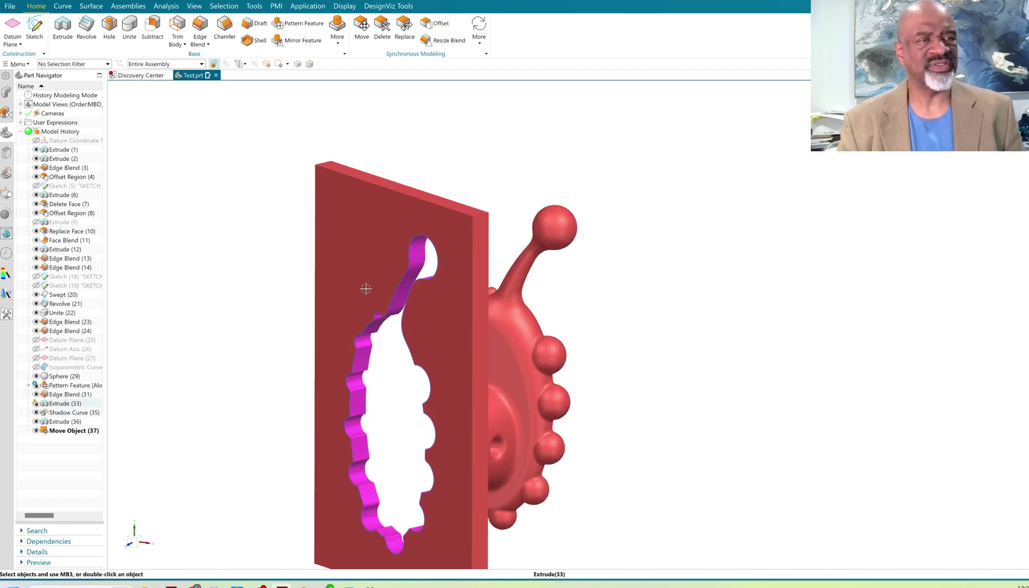
{"action": "middle_click_drag", "start_coordinate": [278, 276], "coordinate": [198, 294]}
{"action": "scroll", "coordinate": [203, 280], "scroll_direction": "down", "scroll_amount": 2}
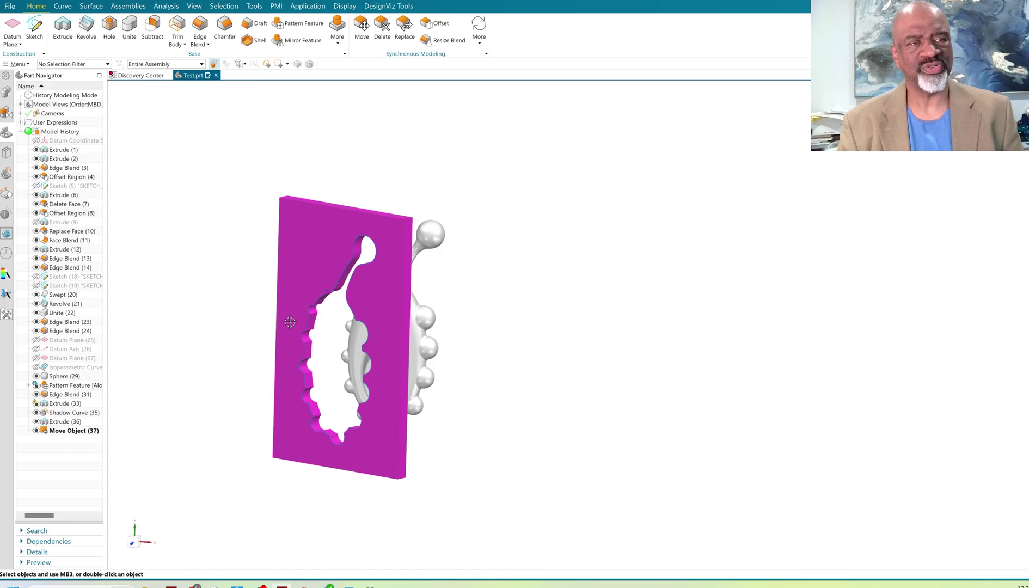
{"action": "scroll", "coordinate": [190, 313], "scroll_direction": "up", "scroll_amount": 1}
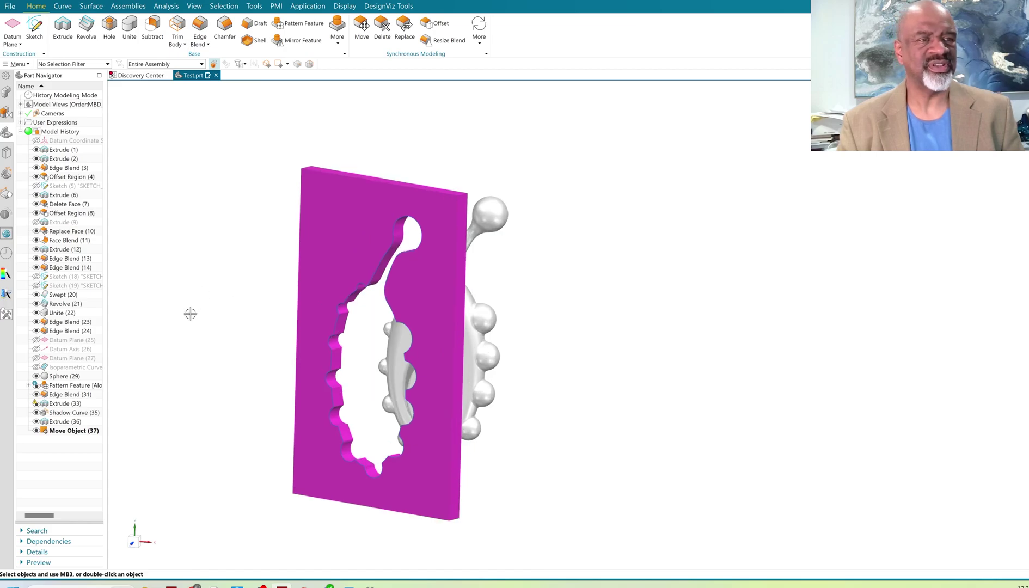
{"action": "middle_click_drag", "start_coordinate": [192, 317], "coordinate": [158, 317]}
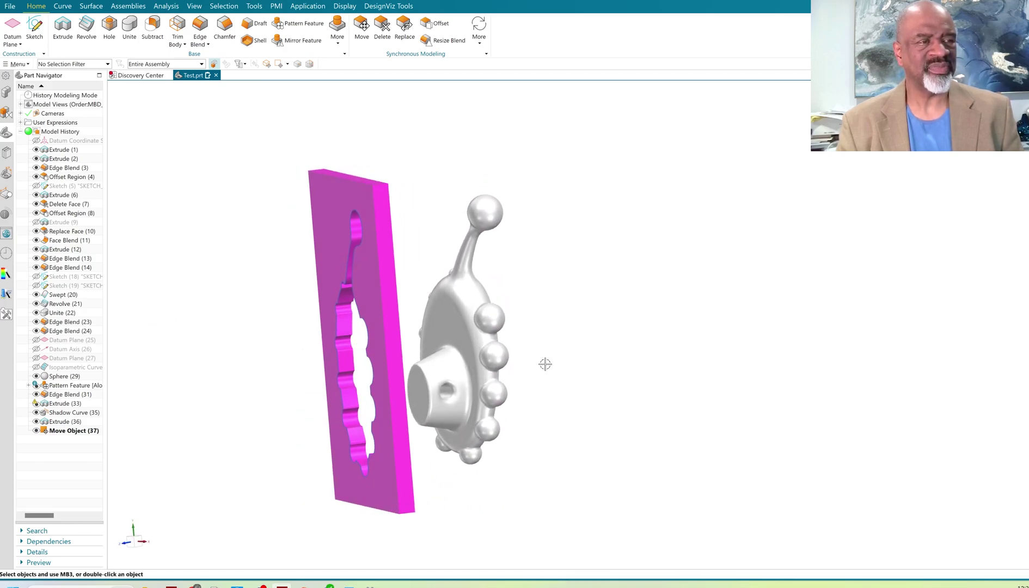
{"action": "middle_click_drag", "start_coordinate": [491, 433], "coordinate": [547, 425]}
- Start a new Shadow Curve from the Curve tab and place its dialog lower on screen
{"action": "left_click", "coordinate": [63, 7]}
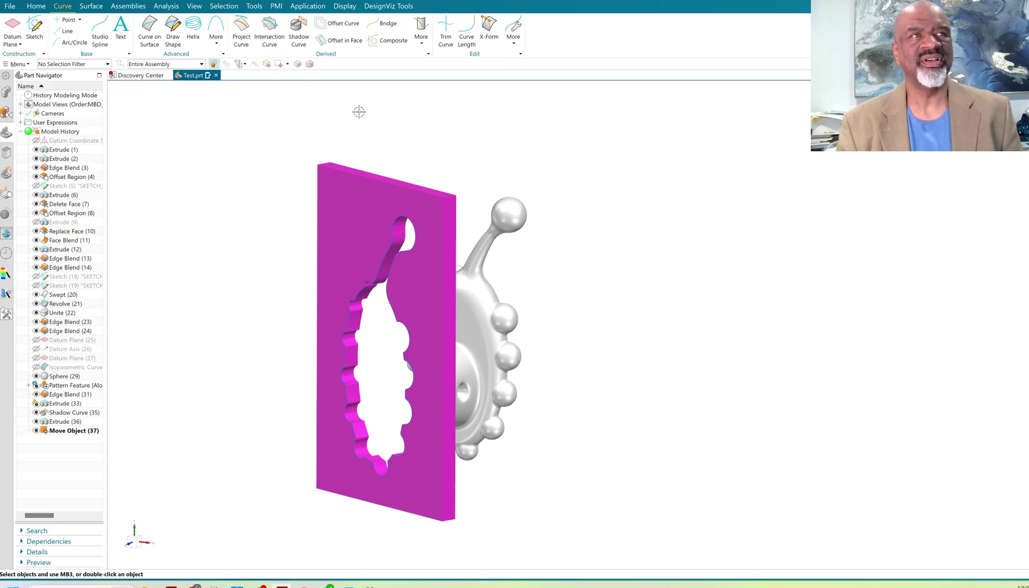
{"action": "left_click", "coordinate": [298, 32]}
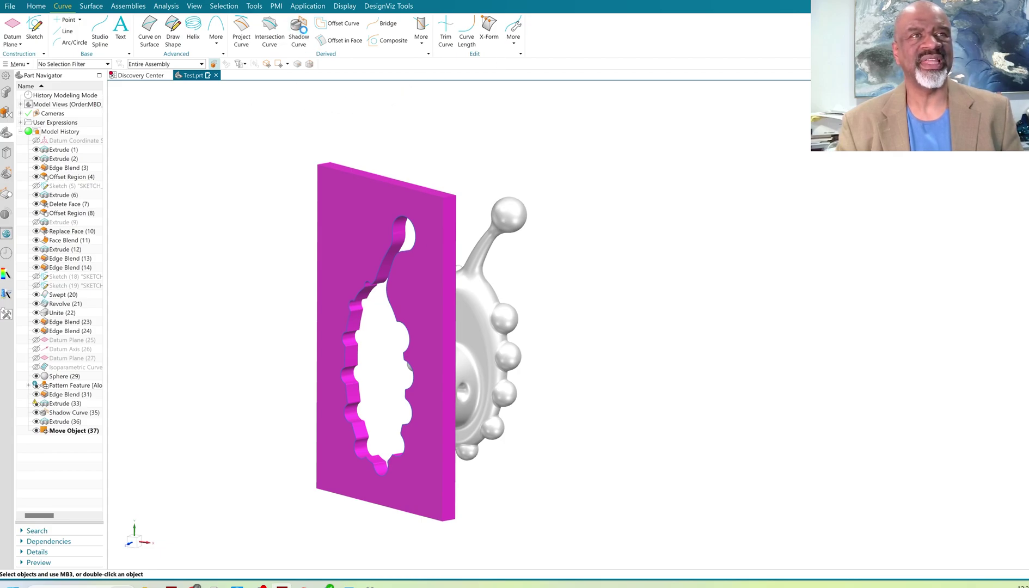
{"action": "left_click_drag", "start_coordinate": [168, 7], "coordinate": [214, 184]}
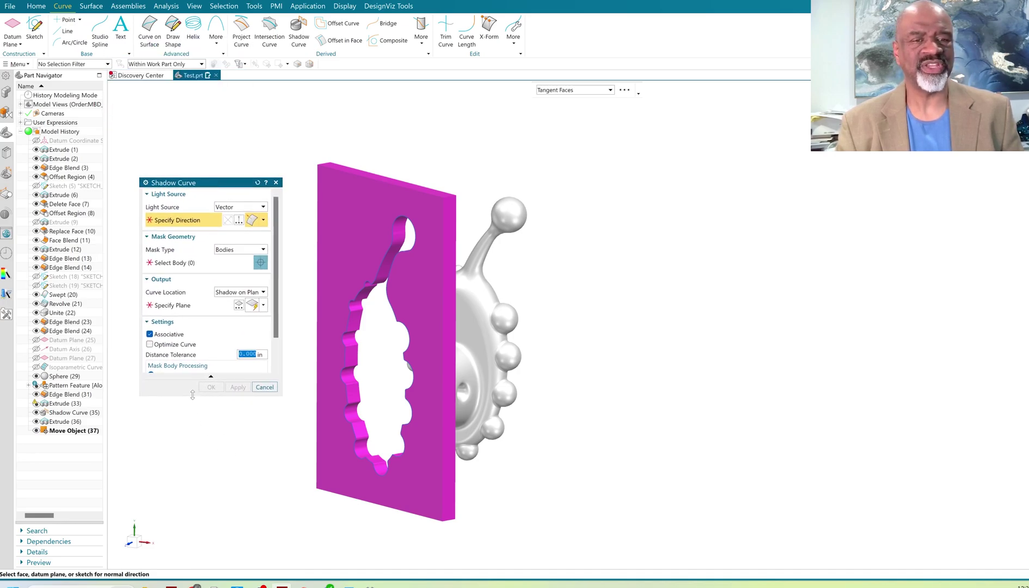
- Expand the Shadow Curve dialog to reveal Mask Body Processing and Preview, then reposition it
{"action": "left_click_drag", "start_coordinate": [192, 394], "coordinate": [193, 479]}
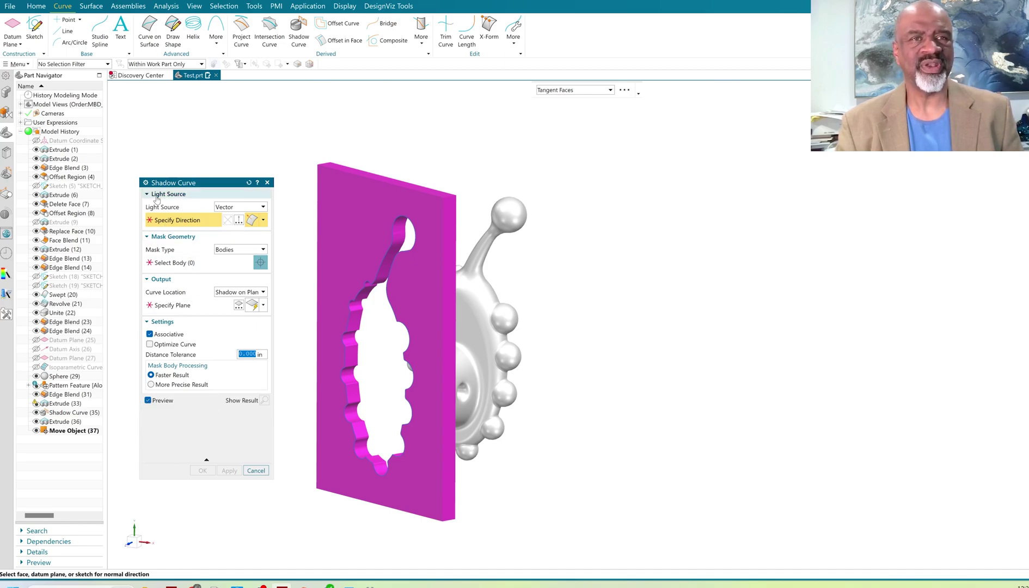
{"action": "left_click_drag", "start_coordinate": [211, 186], "coordinate": [229, 187]}
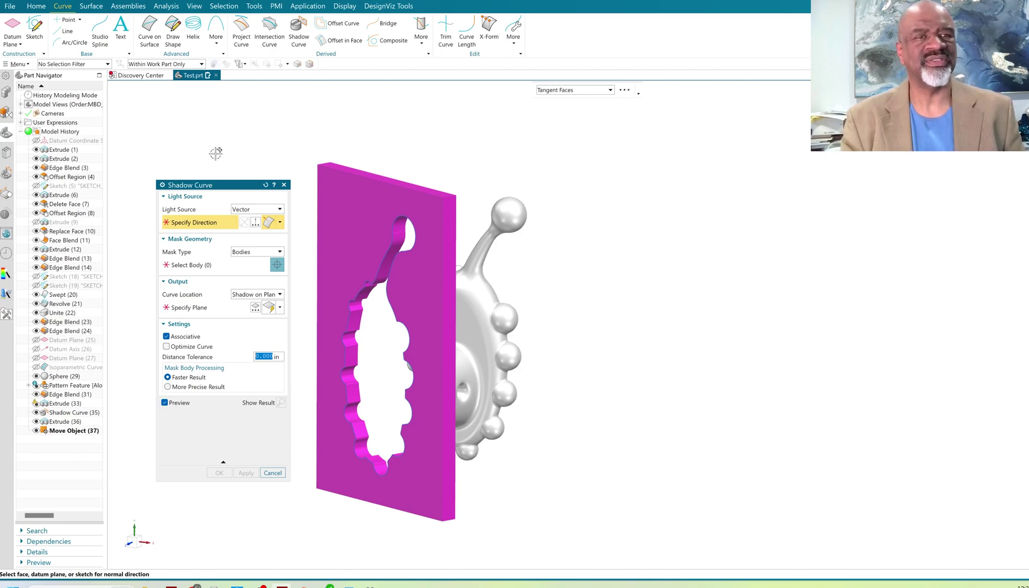
{"action": "mouse_move", "coordinate": [474, 163]}
{"action": "middle_mouse_down"}
{"action": "mouse_move", "coordinate": [492, 140]}
{"action": "mouse_move", "coordinate": [475, 157]}
{"action": "mouse_move", "coordinate": [484, 157]}
{"action": "middle_mouse_up"}
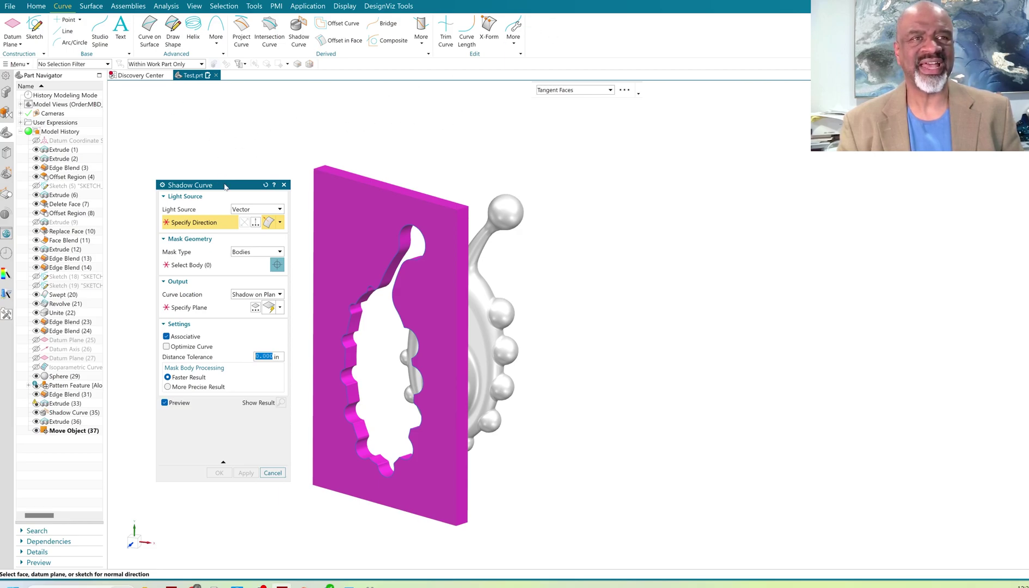
{"action": "left_click_drag", "start_coordinate": [225, 186], "coordinate": [230, 171]}
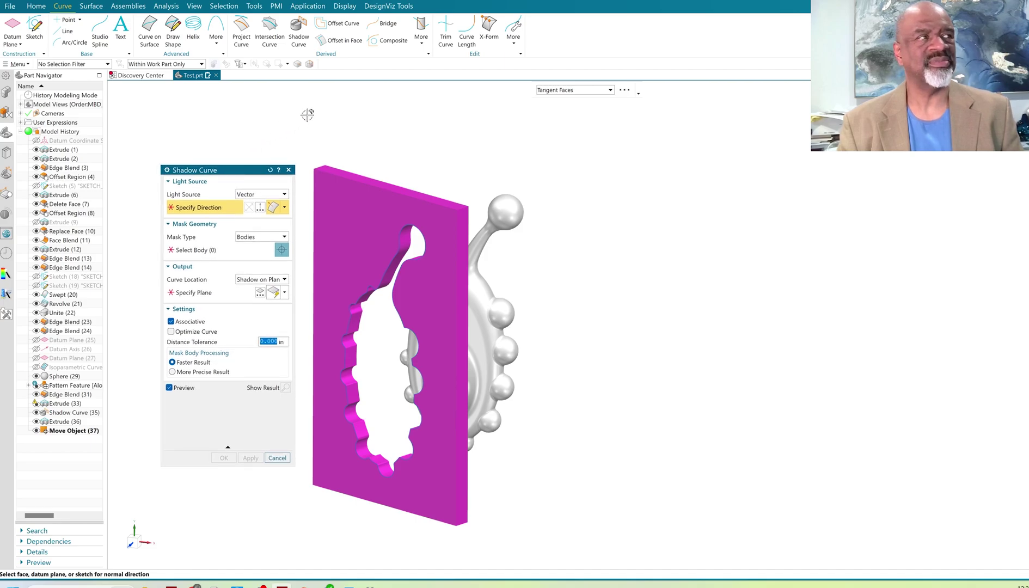